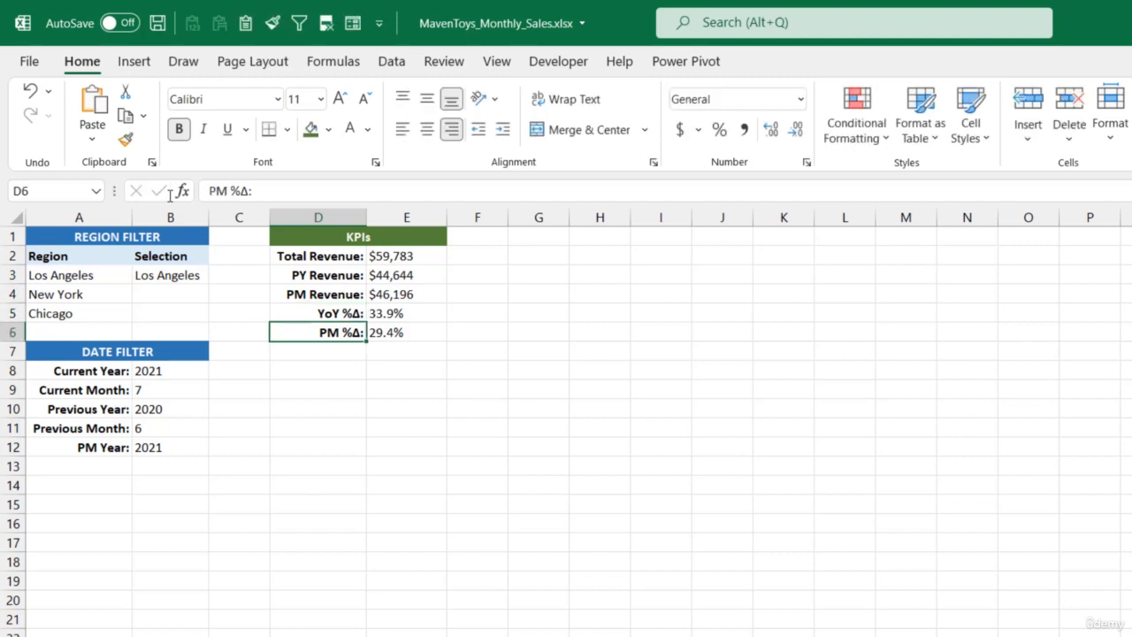
- Change the label in cell D6 to "MoM %Δ:"
drag(218, 191, 209, 190)
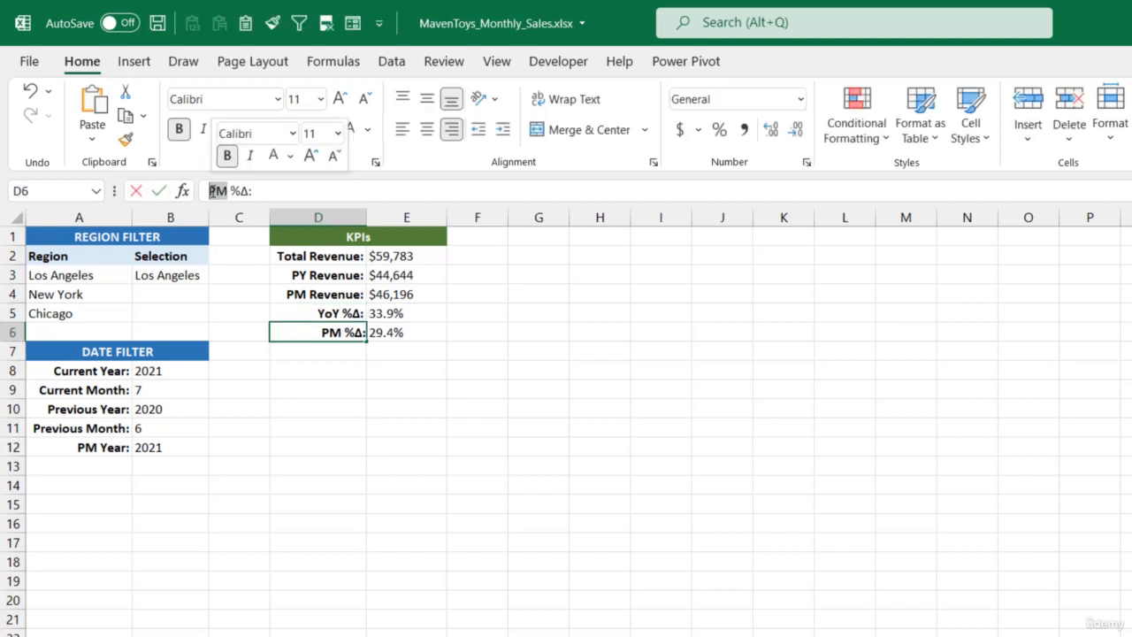
key(BackSpace)
text(oM)
key(Return)
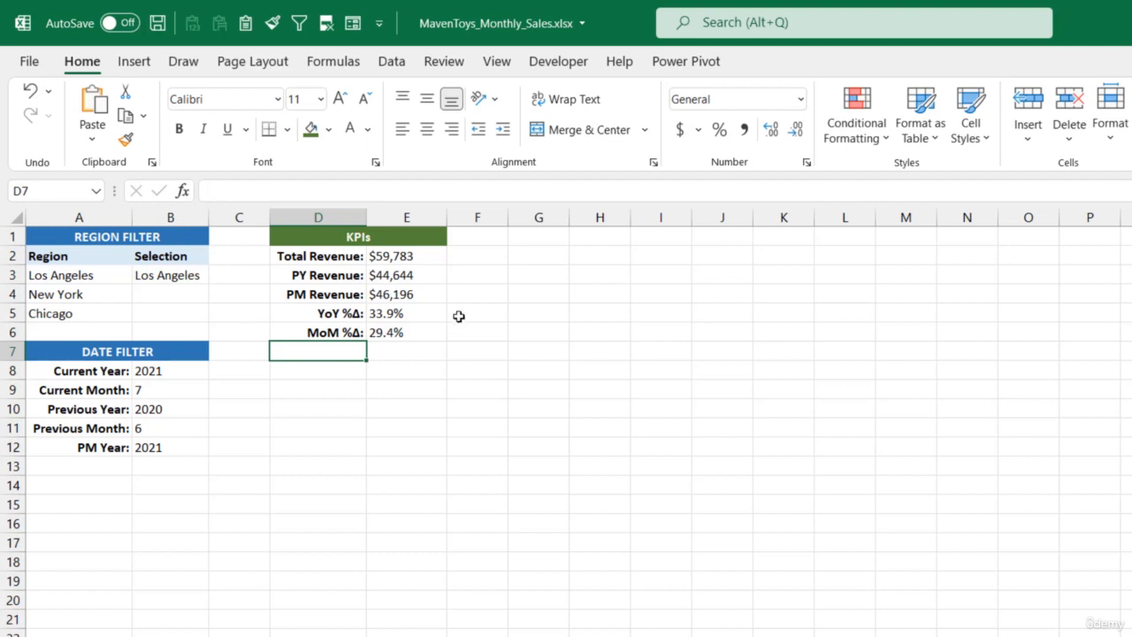
drag(327, 257, 389, 257)
drag(315, 313, 394, 333)
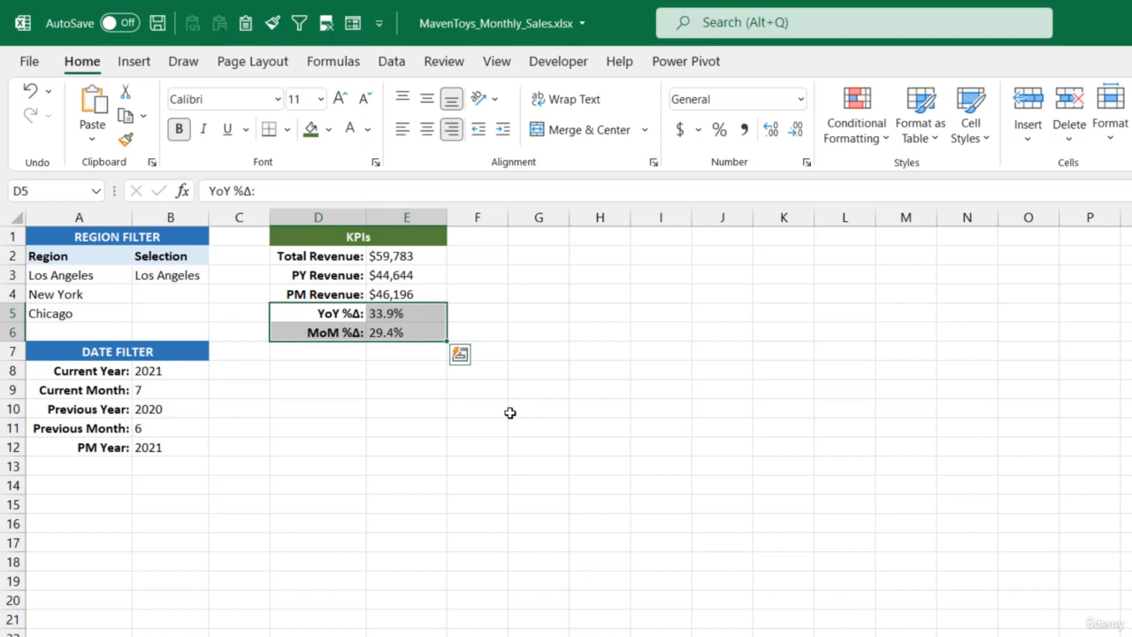
click(346, 388)
- Insert a text box below the KPIs table, spanning about columns D to G and rows 7 to 10
click(138, 63)
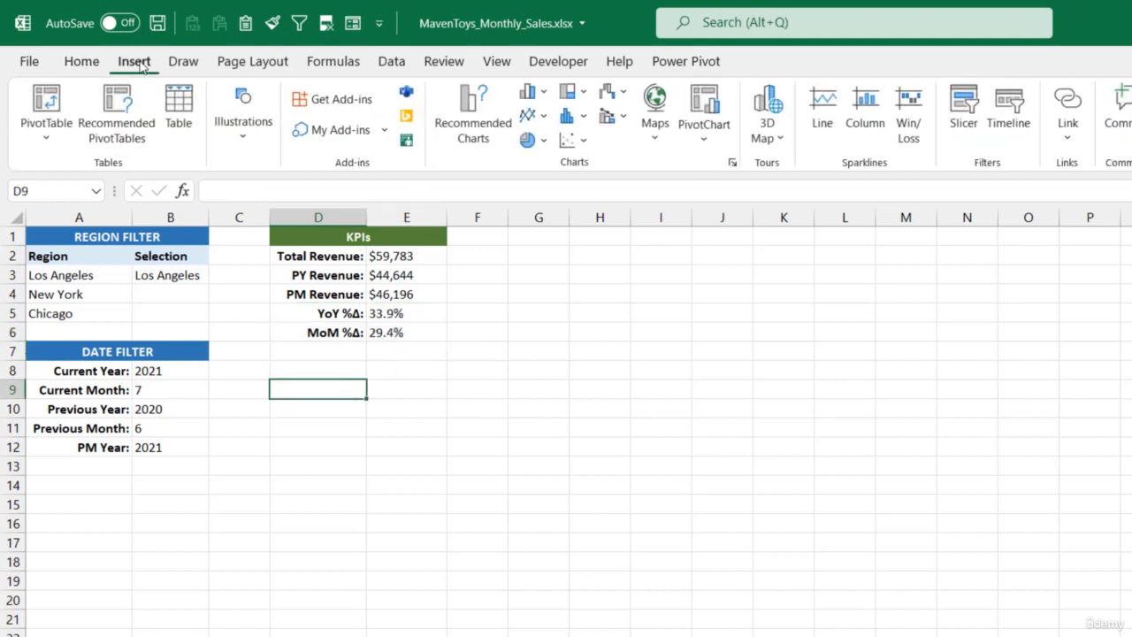
click(246, 131)
click(276, 208)
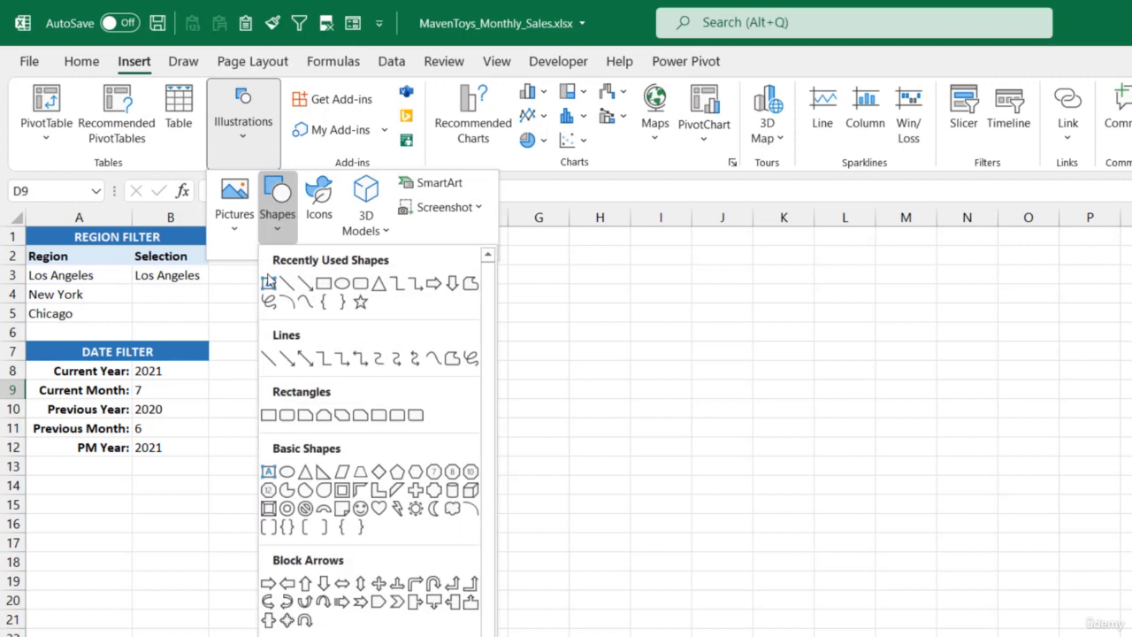
click(268, 282)
drag(310, 351, 529, 425)
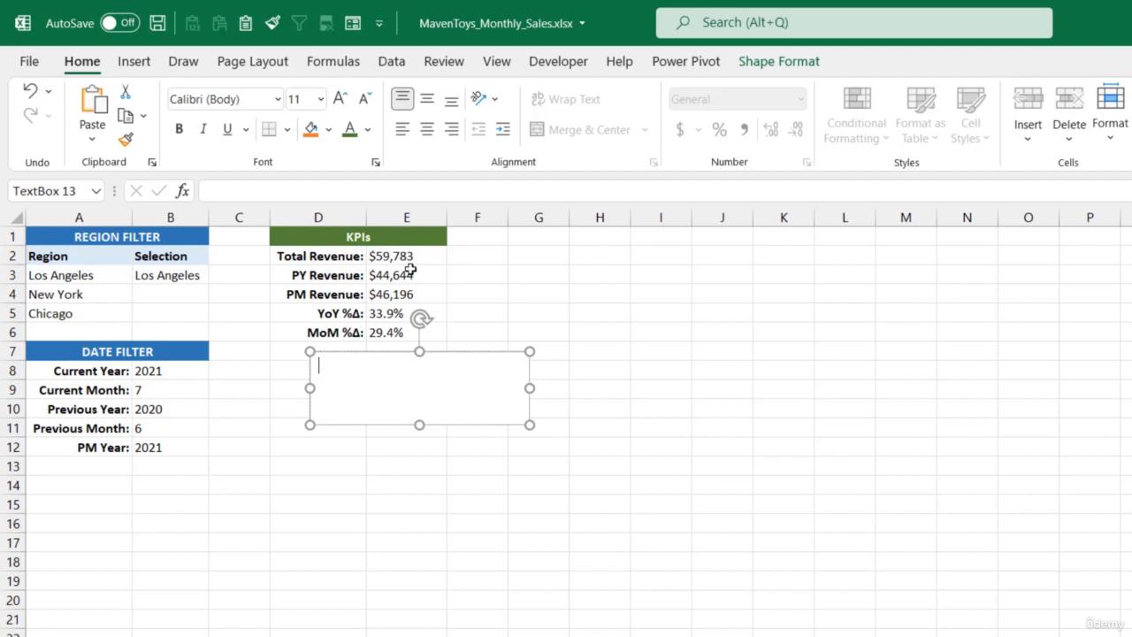
- Link the new text box to the Total Revenue value with the formula =$E$2
click(225, 187)
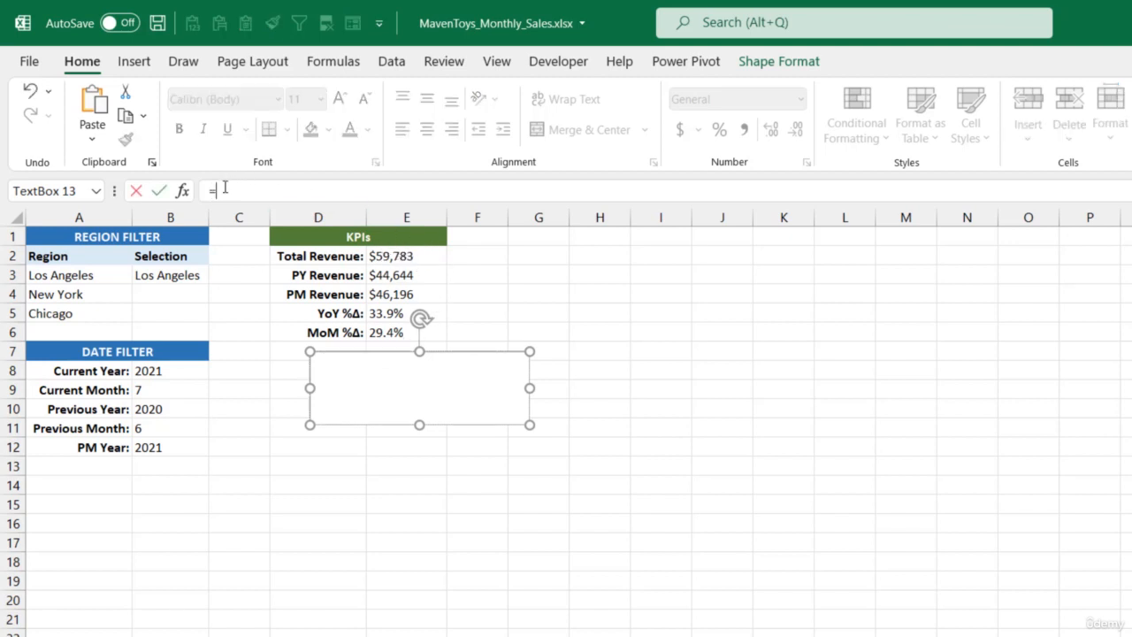
click(406, 261)
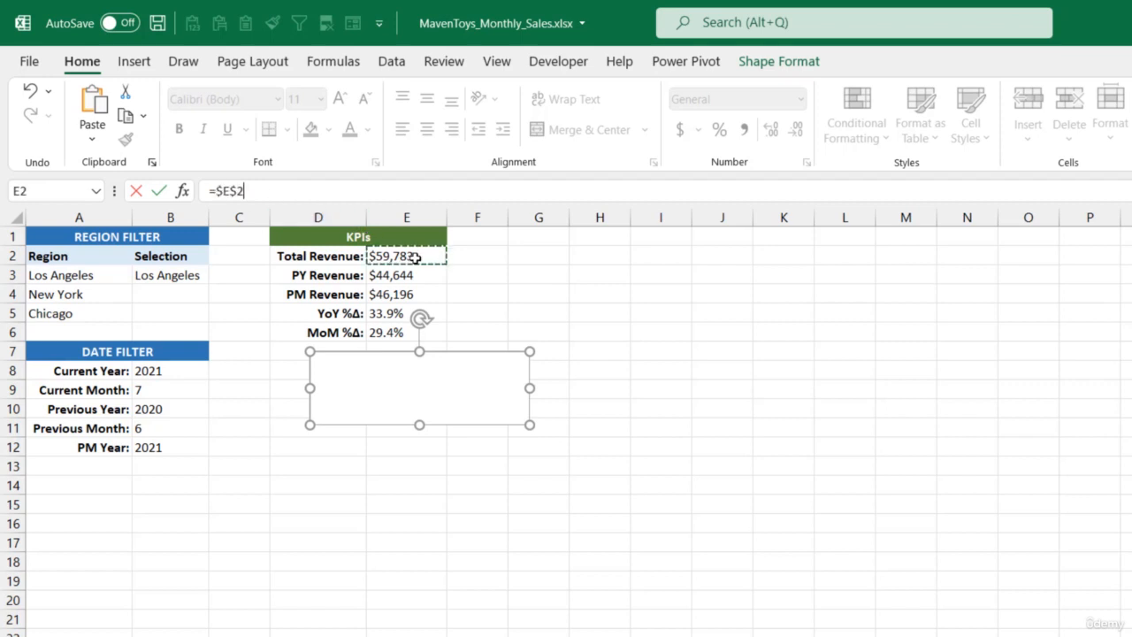
key(Return)
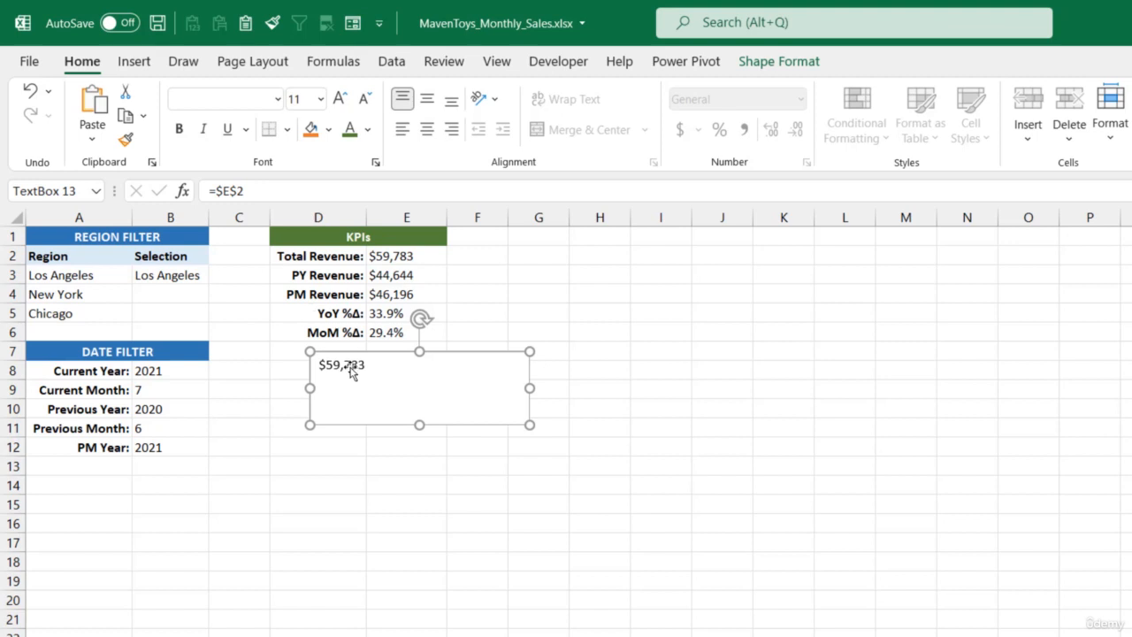
- Test the linked text box by switching the region selection in B3 to New York and finally to Chicago
click(192, 277)
click(216, 275)
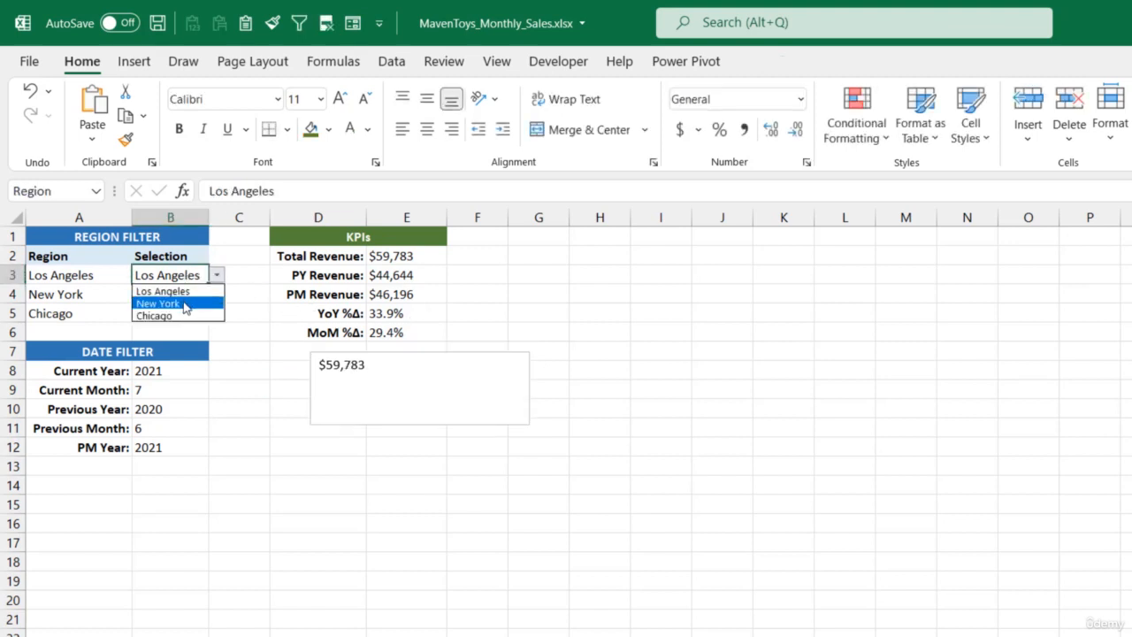
click(202, 300)
click(216, 276)
click(153, 313)
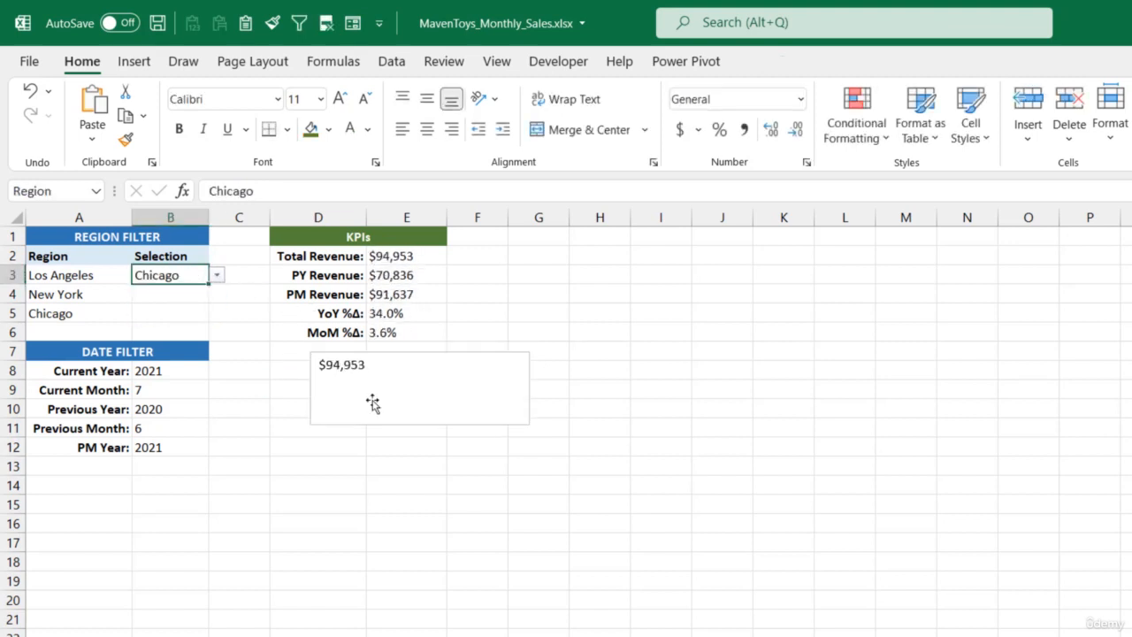
- Remove the outline from the revenue text box by setting it to No Outline
click(396, 406)
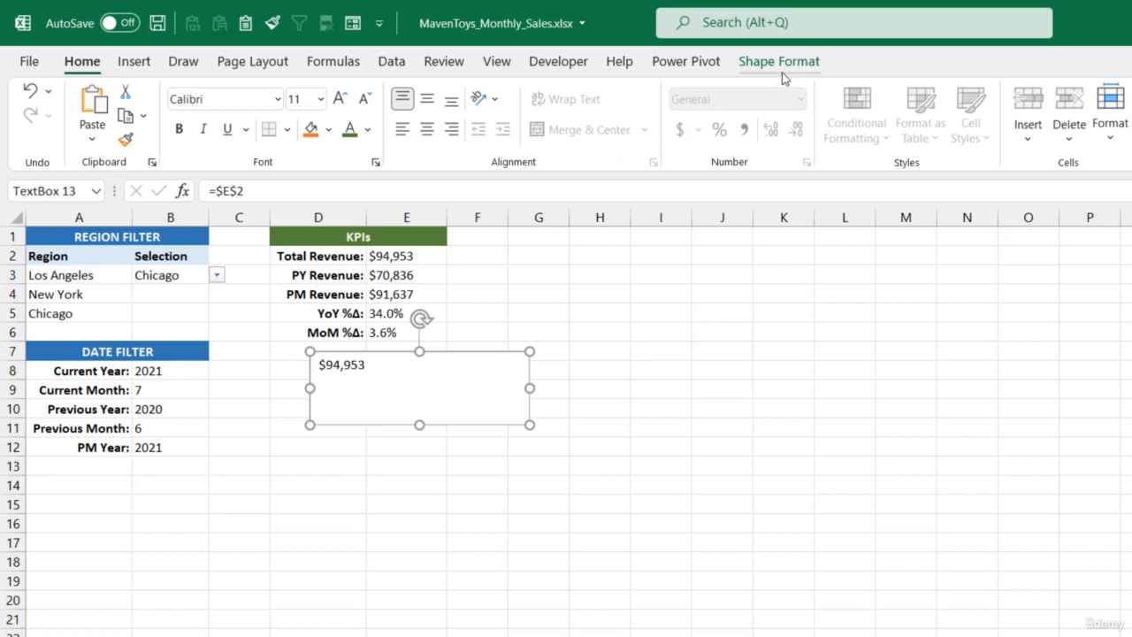
click(780, 64)
click(539, 116)
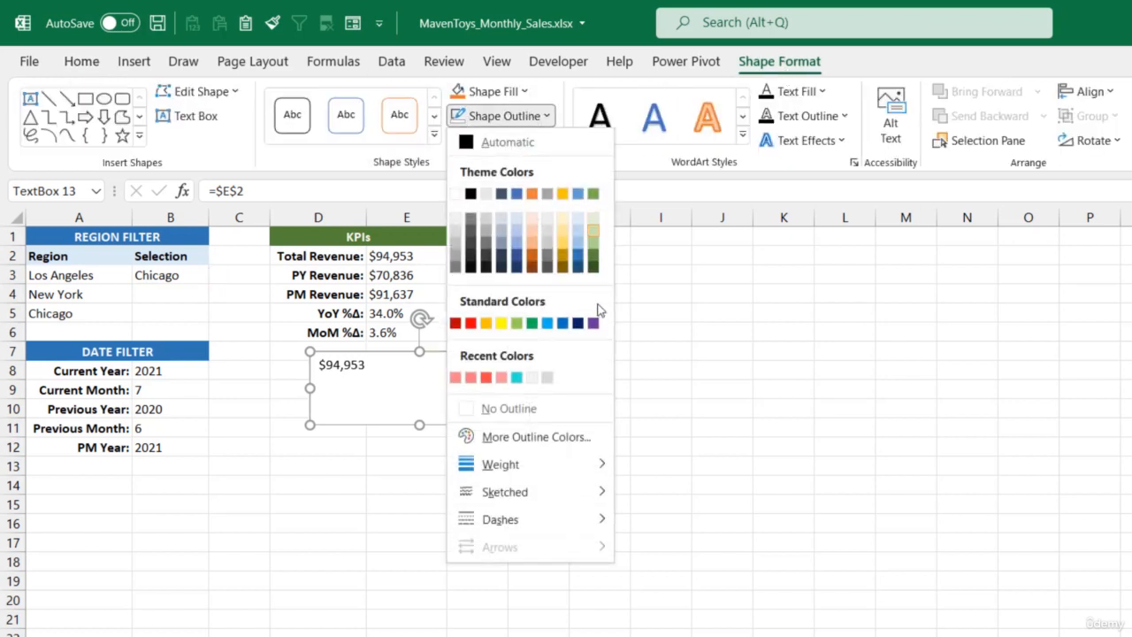
click(559, 407)
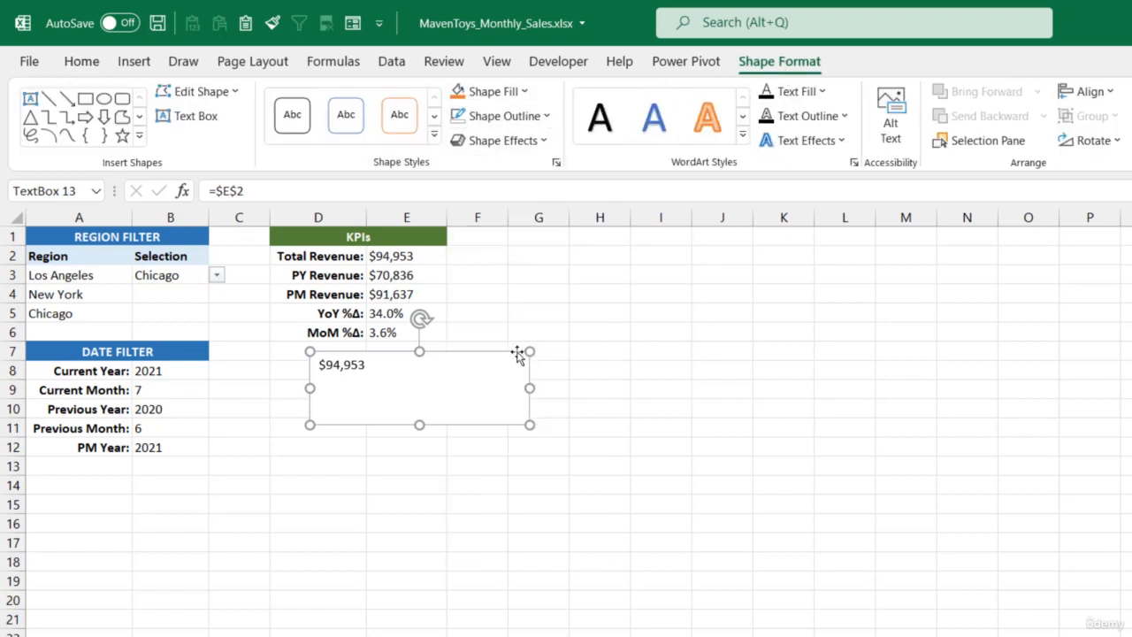
- Make the text in the revenue text box bold and increase its font size to 28
click(80, 62)
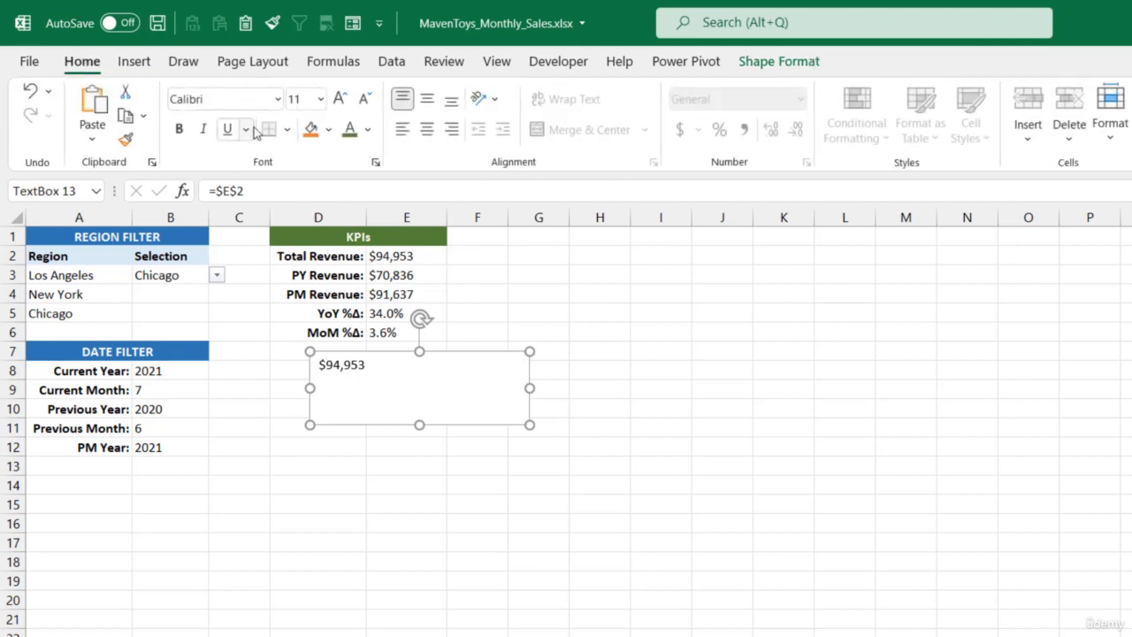
click(178, 128)
click(340, 98)
click(340, 98)
click(339, 99)
click(340, 98)
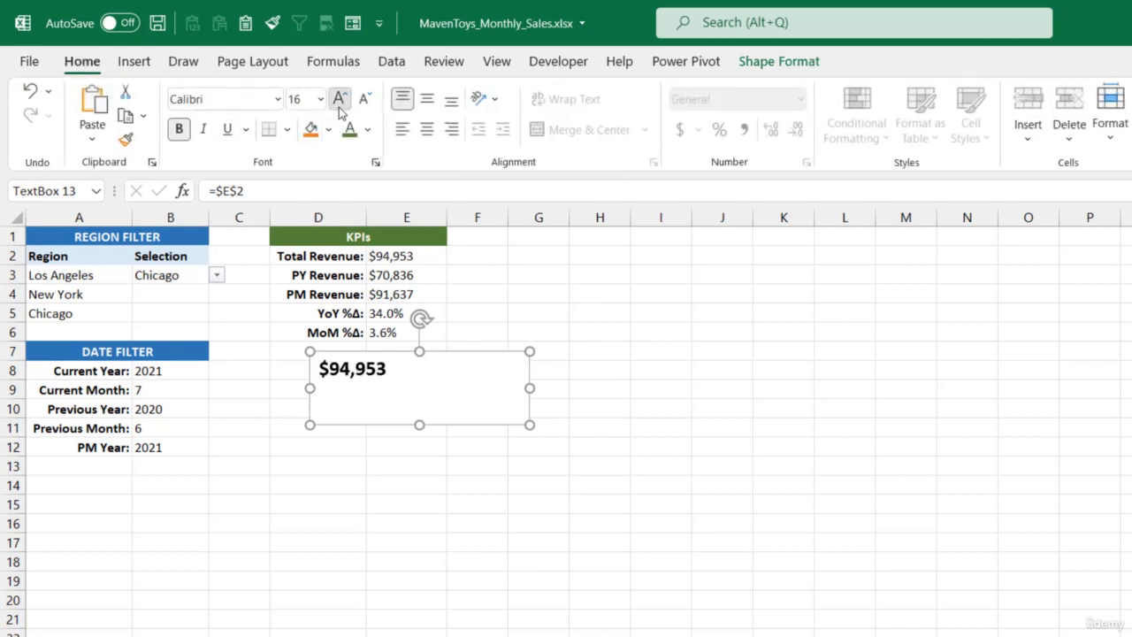
click(339, 99)
click(340, 98)
click(340, 98)
click(340, 98)
- Shrink the text box to fit the revenue figure and place it just below the KPIs table
drag(529, 389, 470, 388)
drag(390, 426, 390, 419)
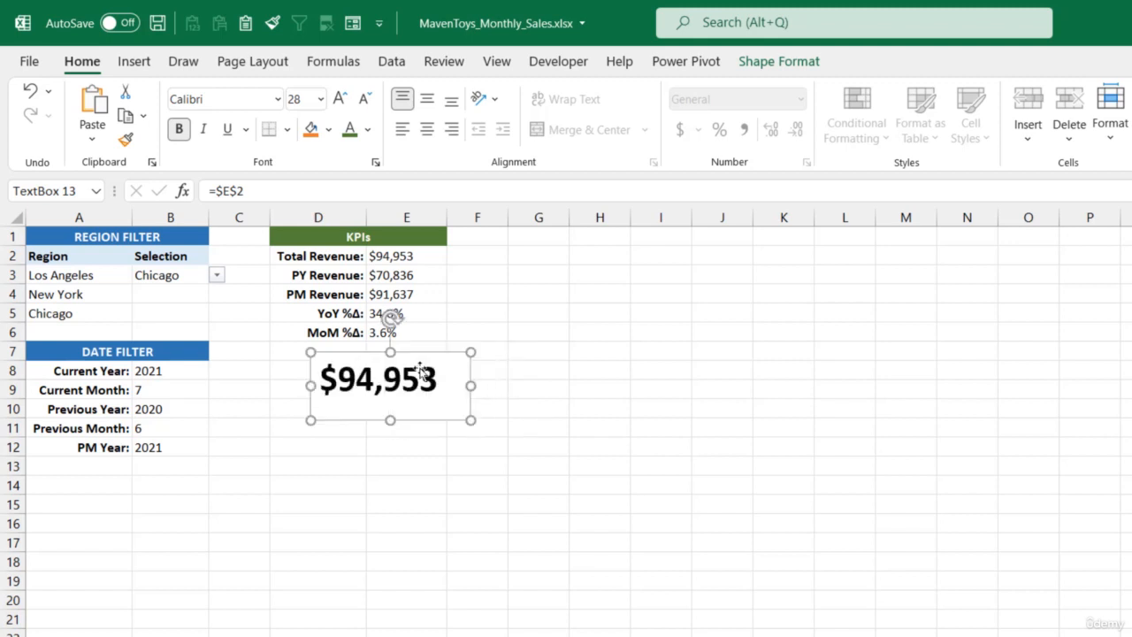
drag(427, 359, 402, 377)
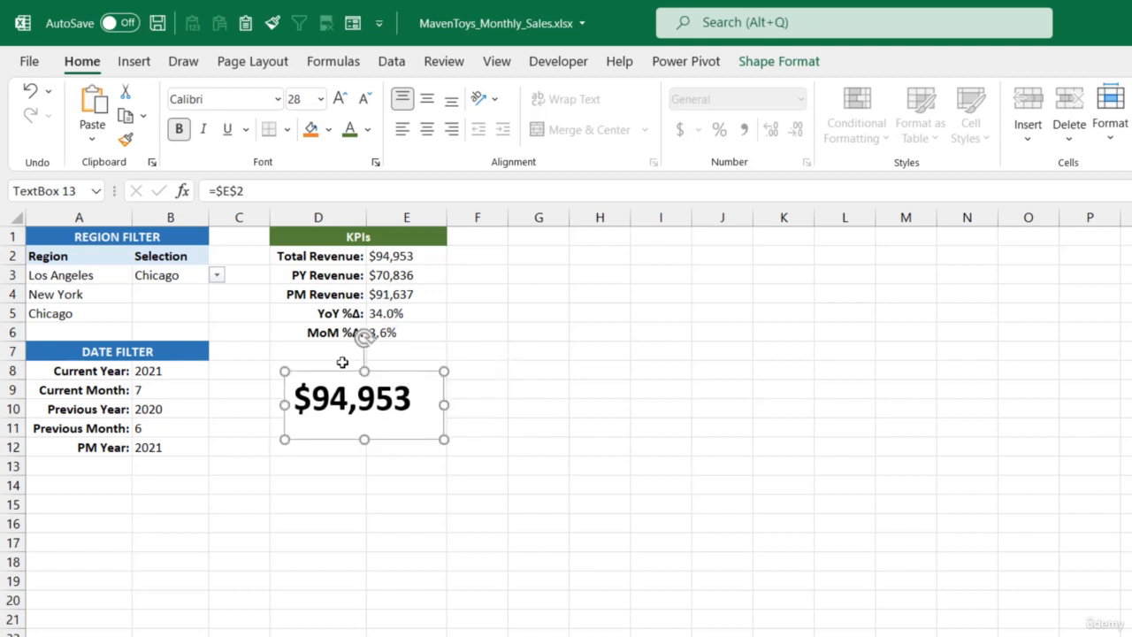
- Create a conditional formatting rule for E5:E6 that formats only cells with a value greater than 0
click(406, 319)
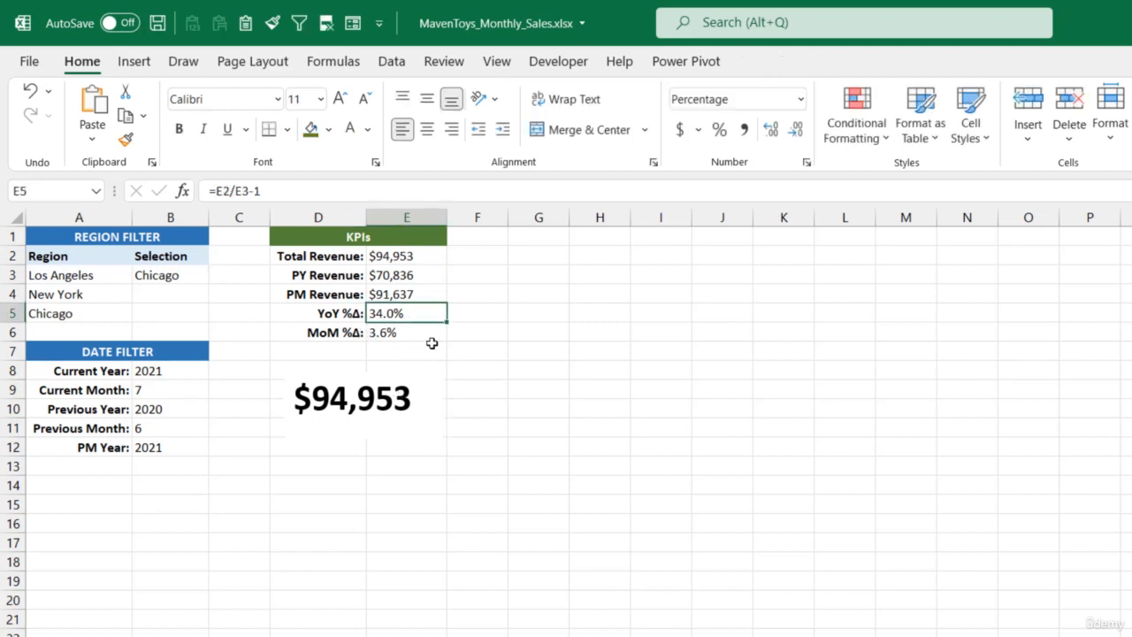
drag(411, 334, 412, 314)
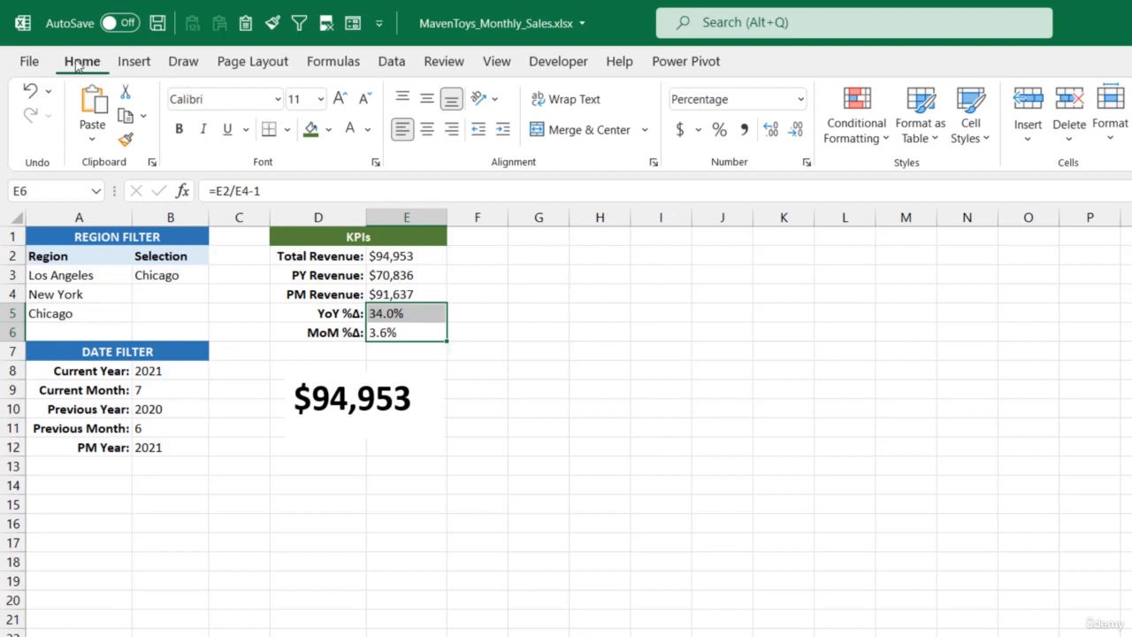
click(849, 144)
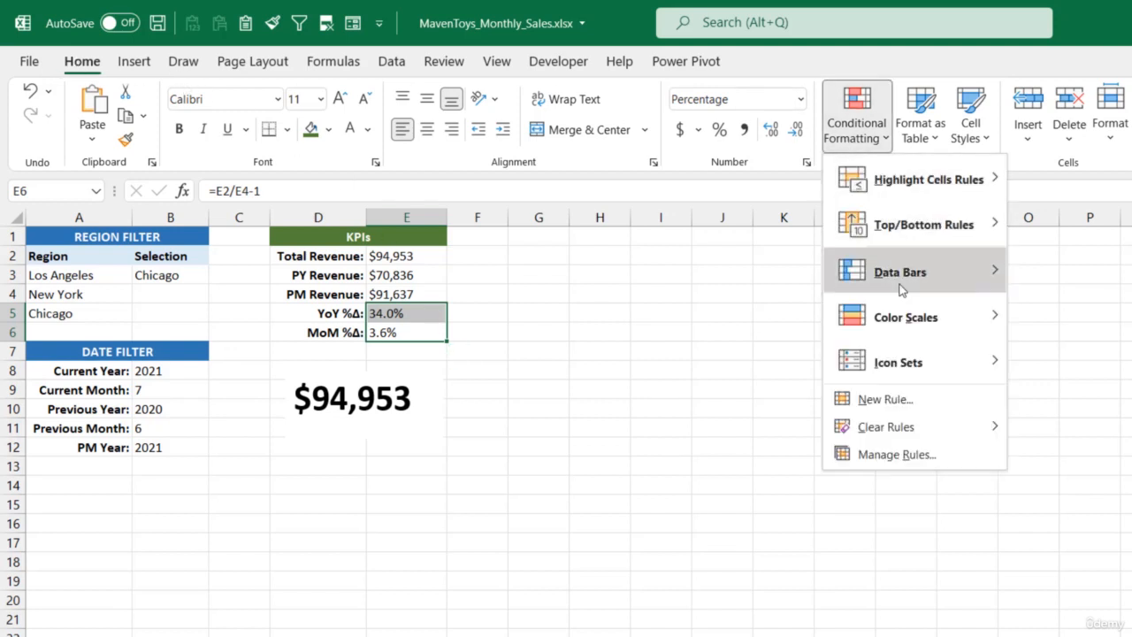
click(871, 399)
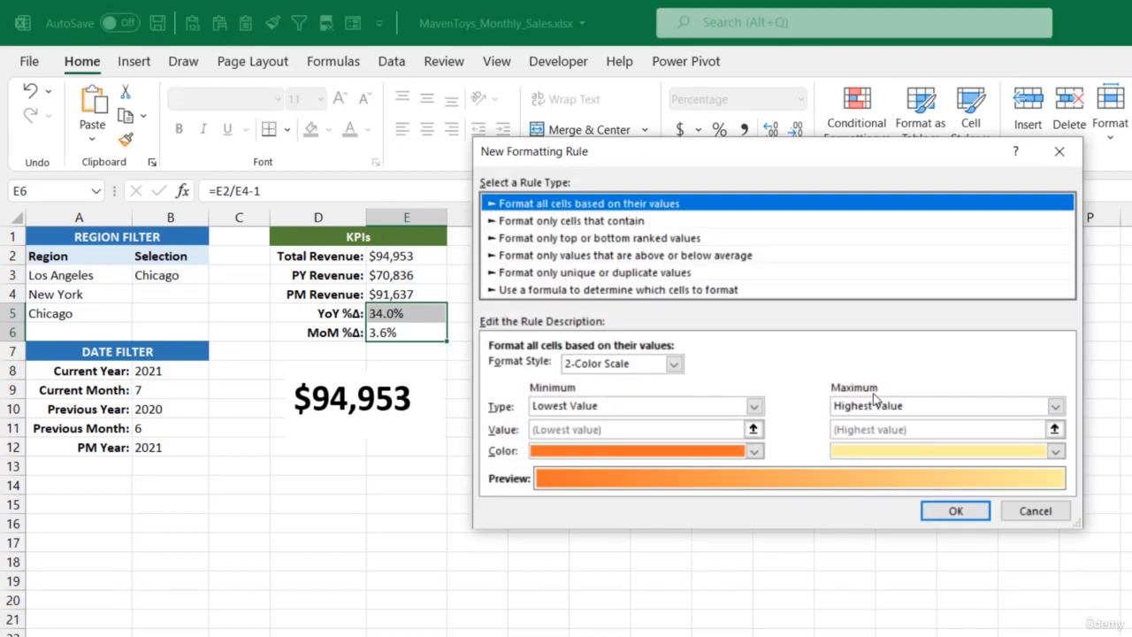
click(554, 222)
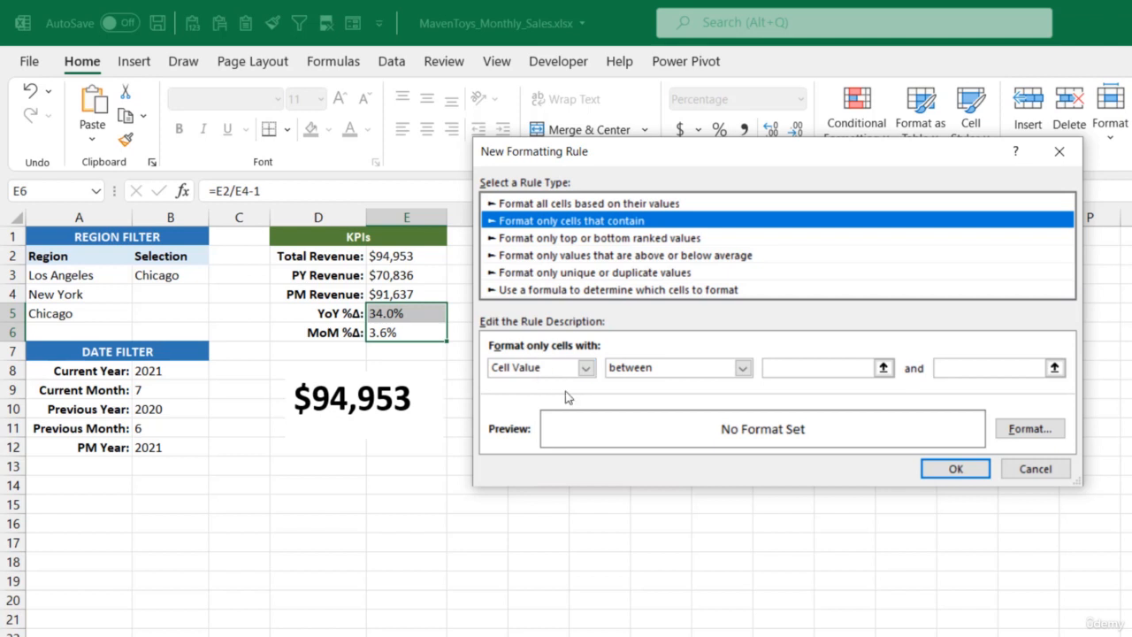
click(742, 368)
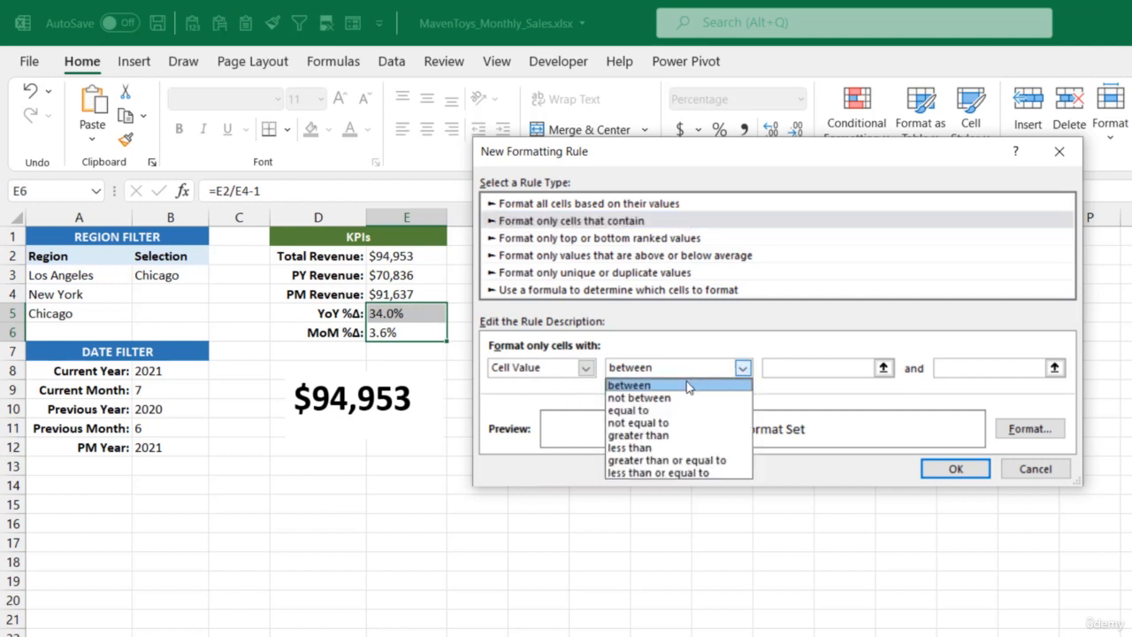
click(679, 435)
click(808, 372)
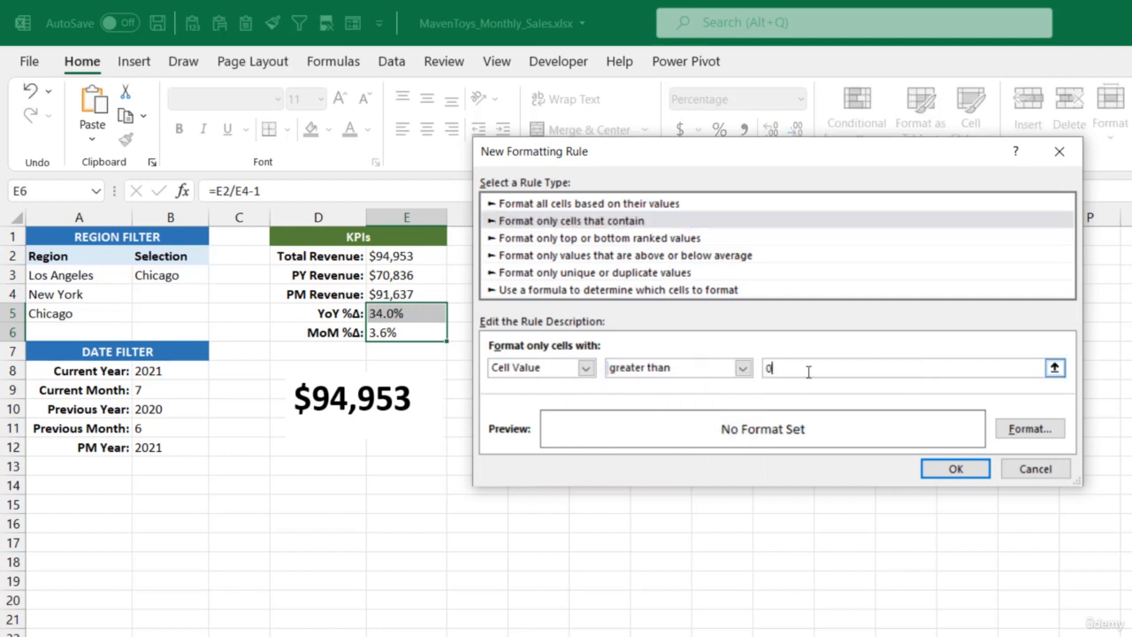
key(Tab)
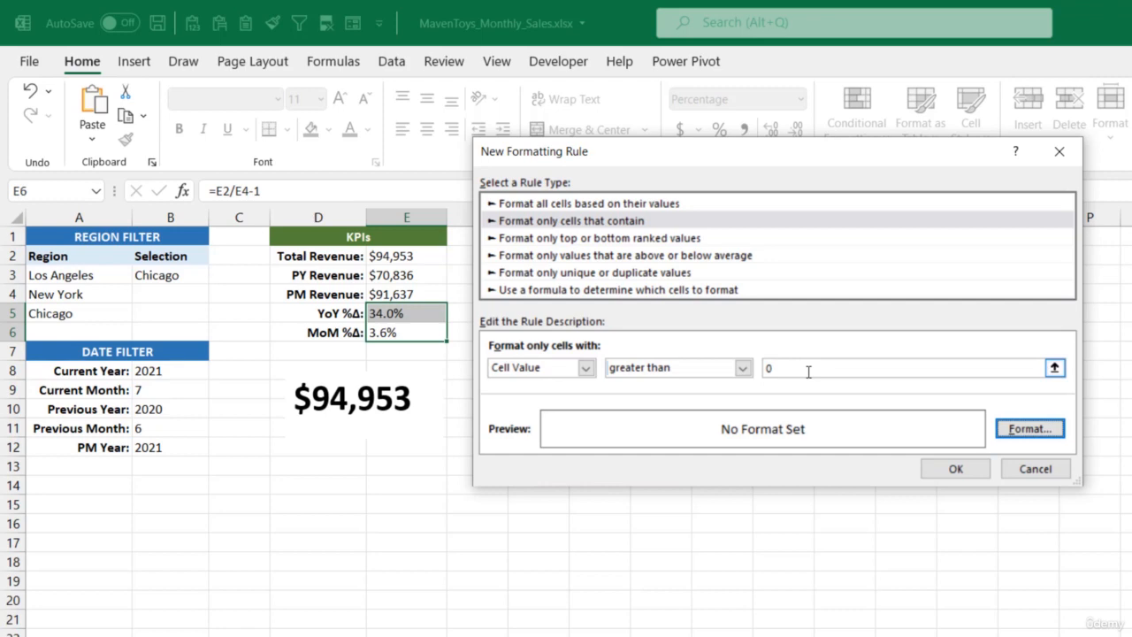
- Give the greater-than-0 rule a dark green font colour and apply it to the YoY and MoM percentages
click(1025, 433)
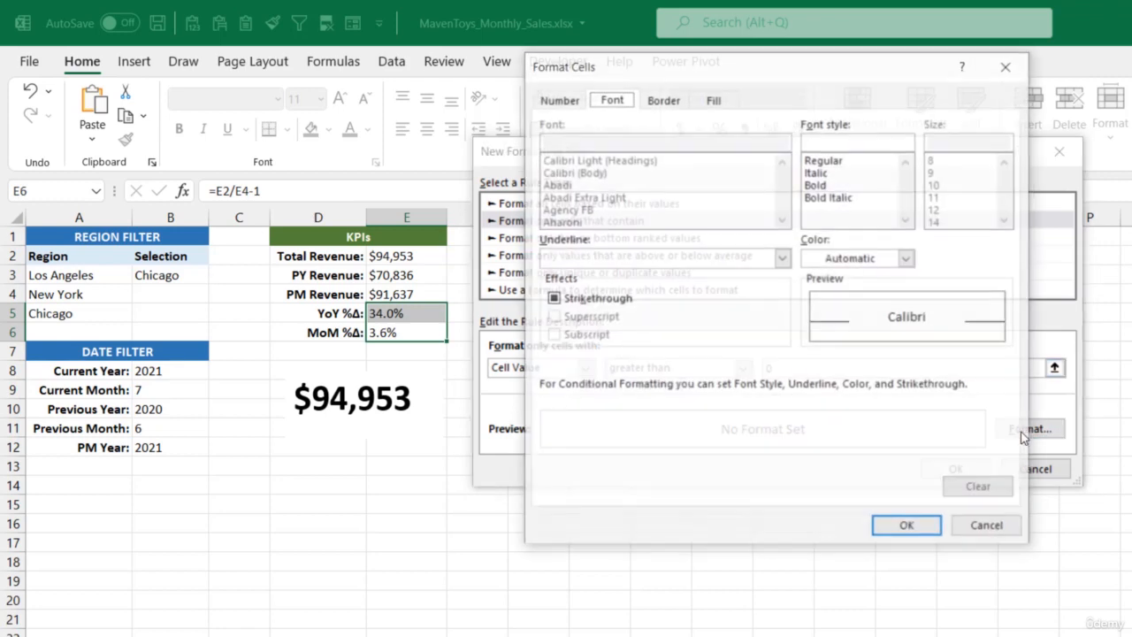
click(907, 259)
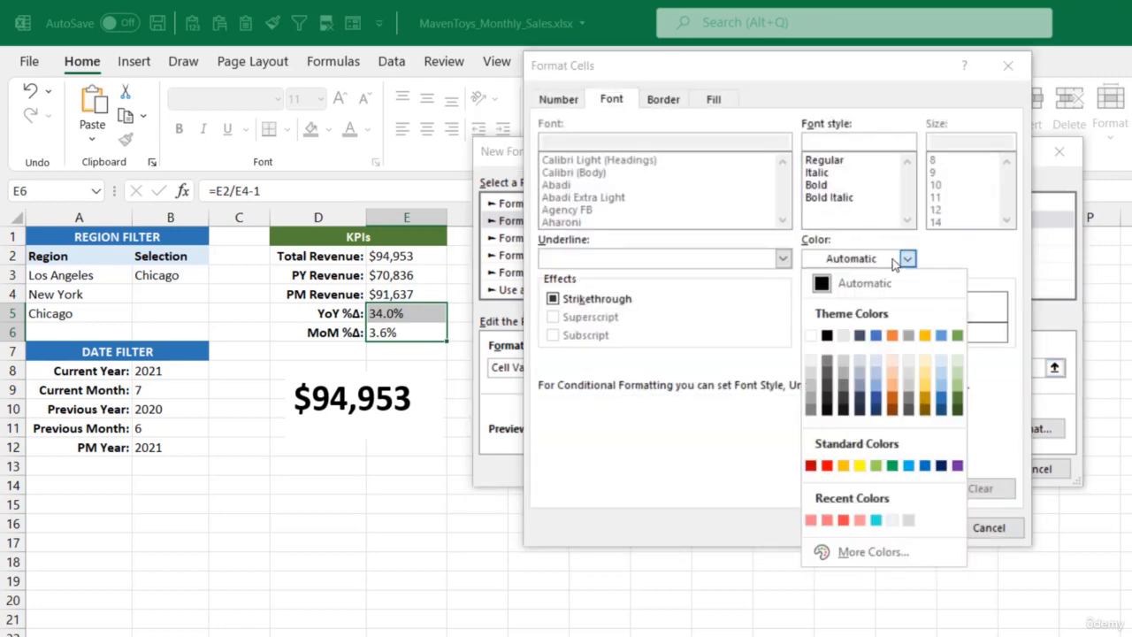
click(957, 400)
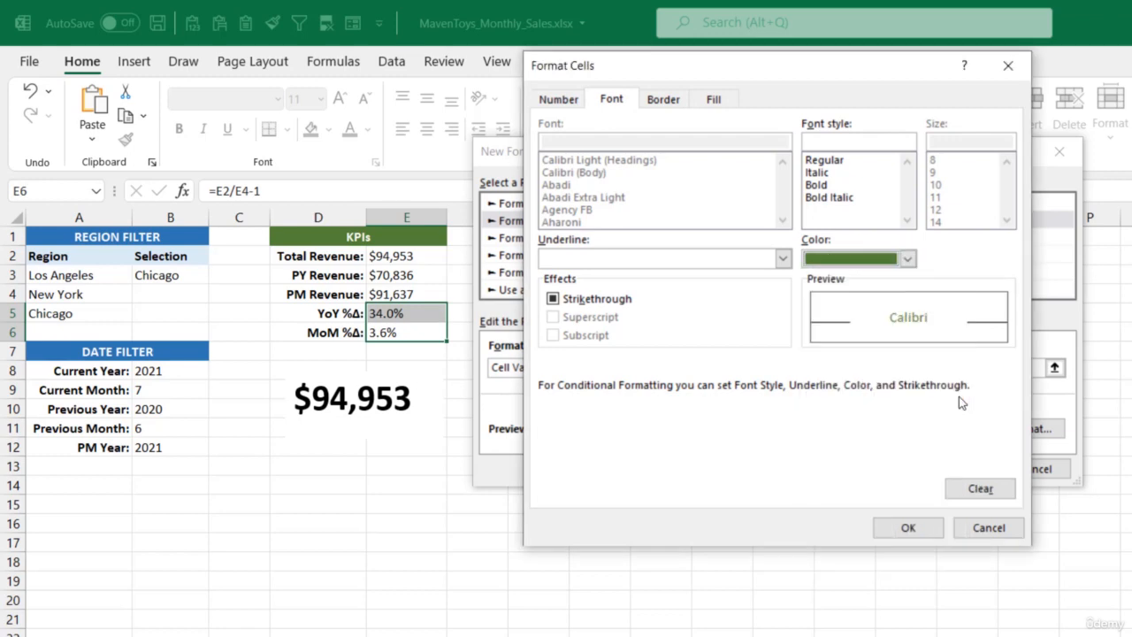
click(907, 527)
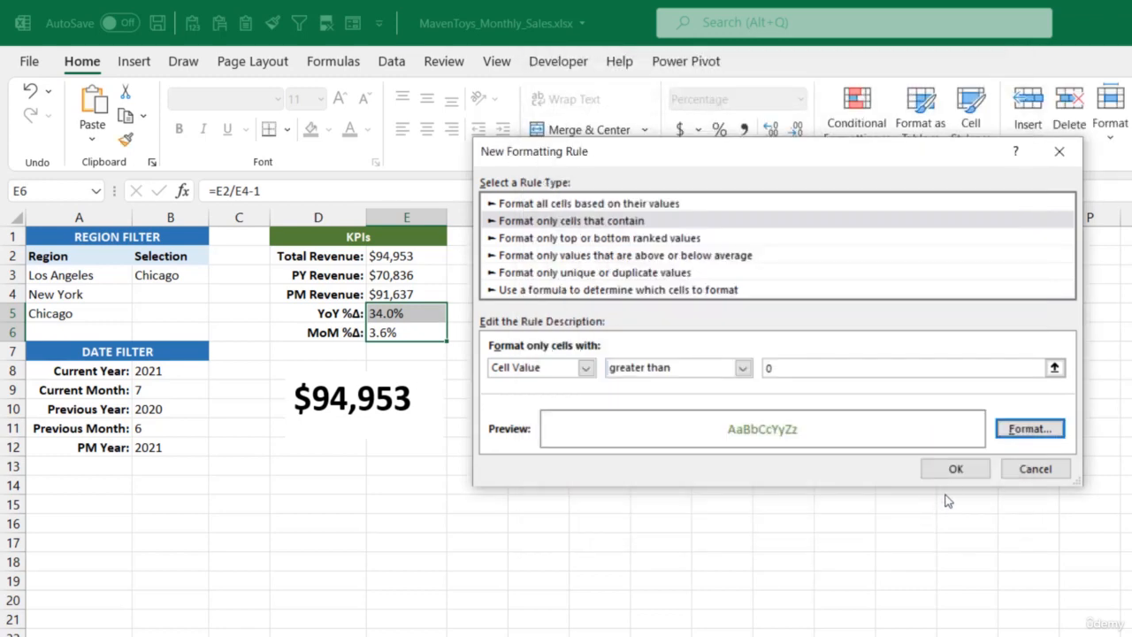
click(961, 471)
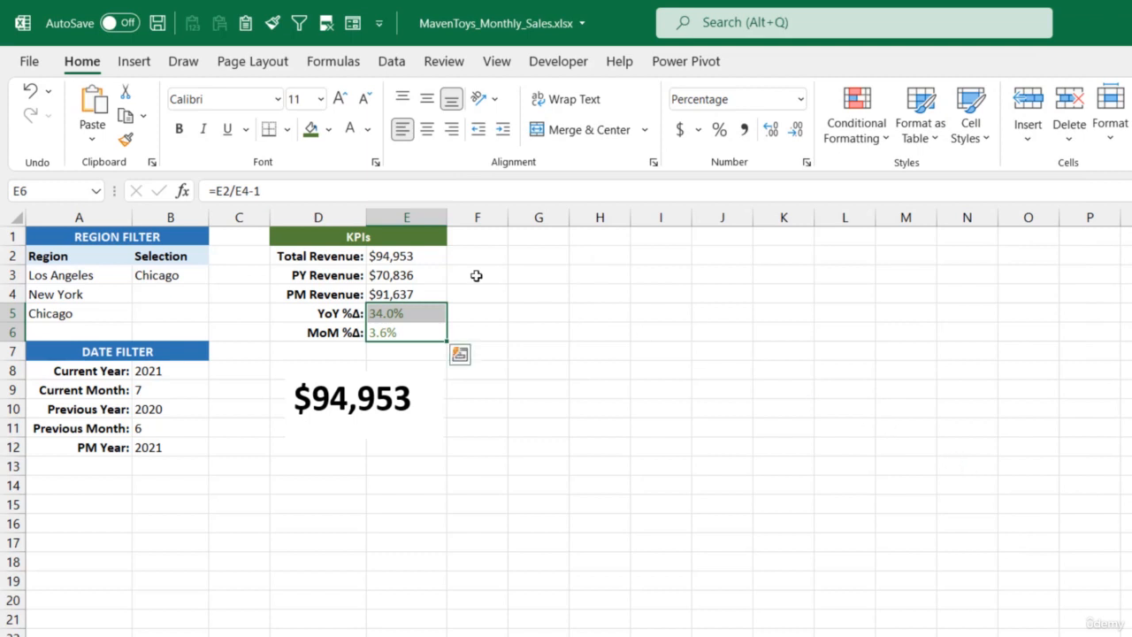
click(536, 293)
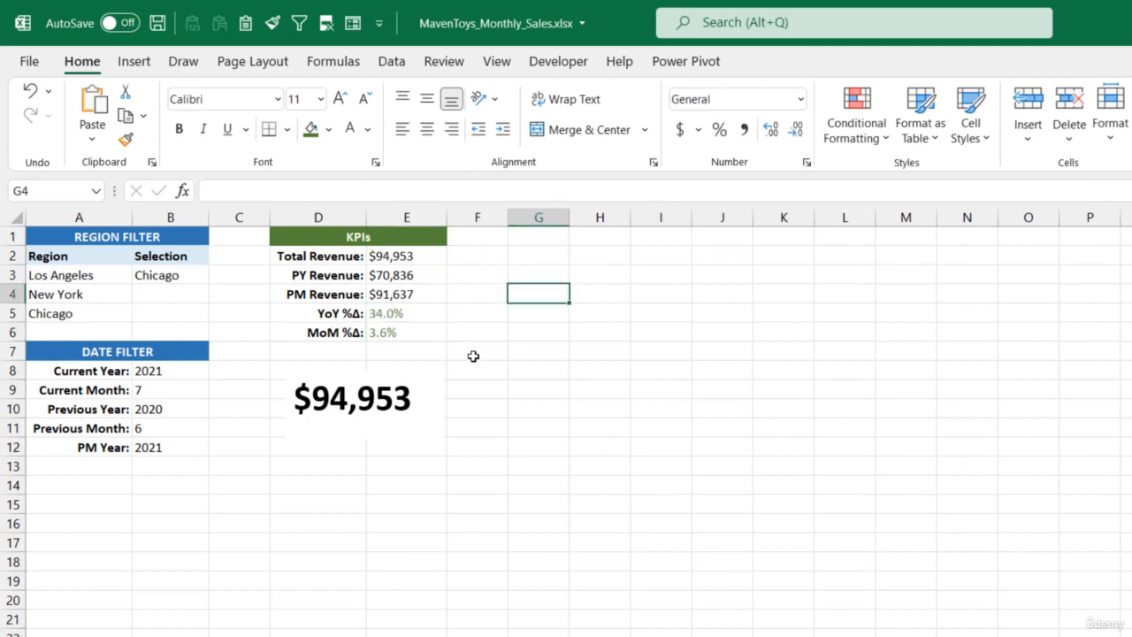
- Create a conditional formatting rule for E5:E6 that formats only cells with a value less than 0
drag(417, 307, 425, 329)
click(847, 130)
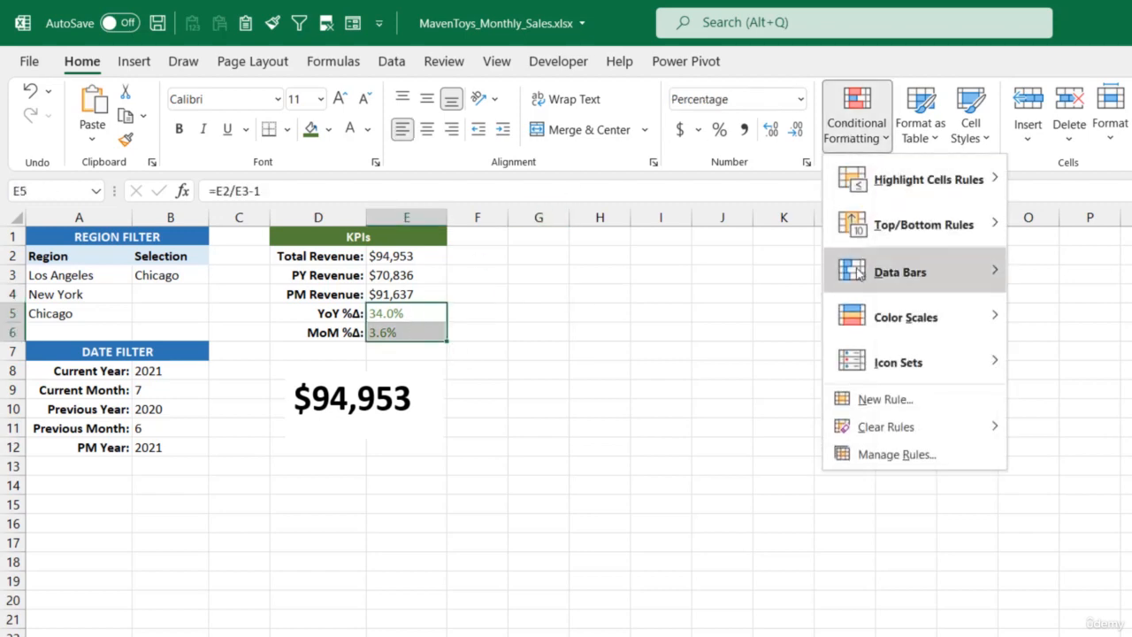
click(848, 395)
click(585, 200)
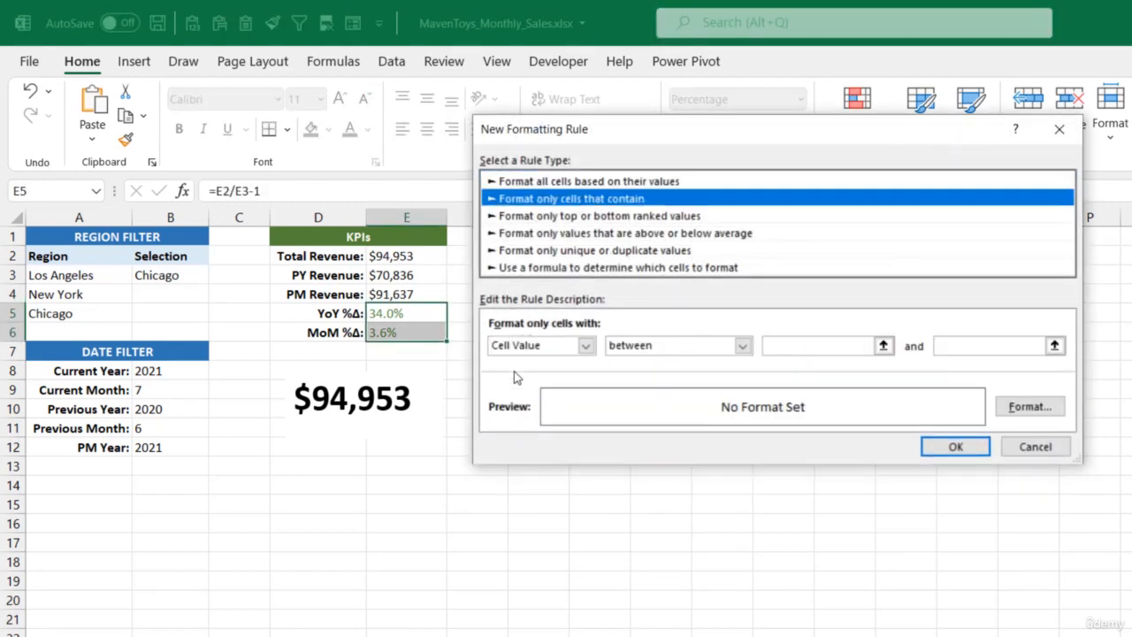
click(637, 347)
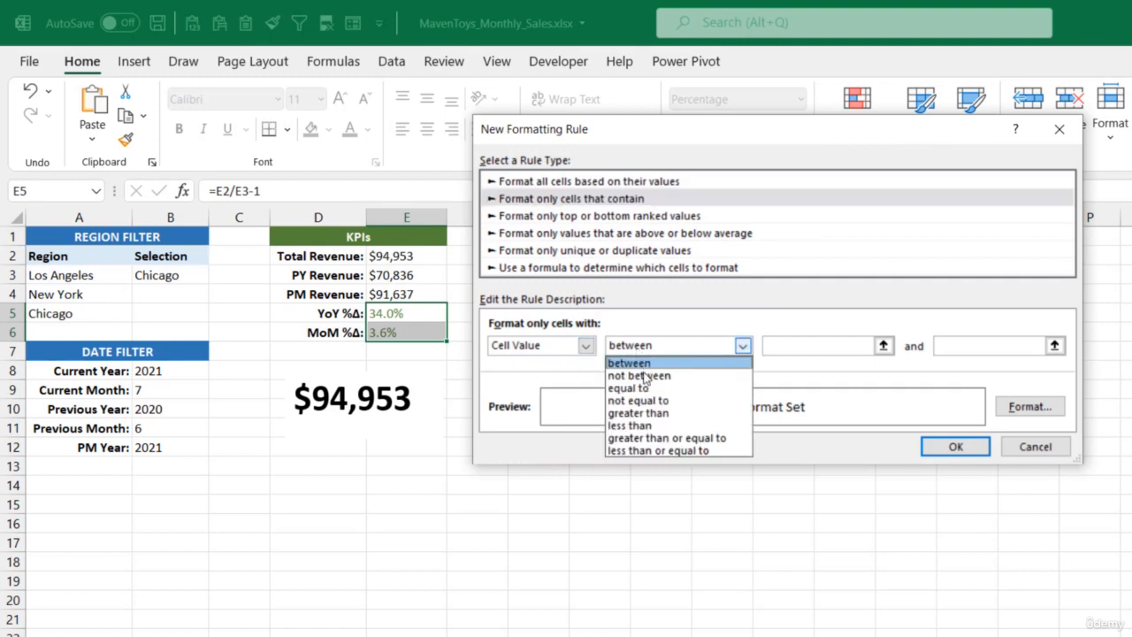
click(650, 419)
click(800, 347)
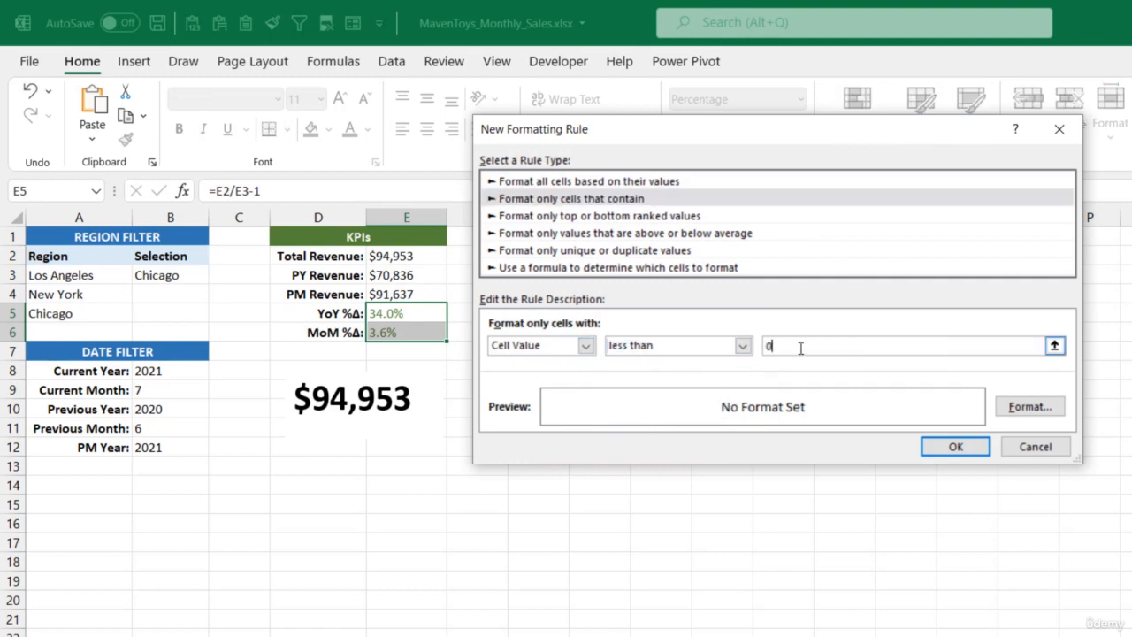
text(0)
key(Tab)
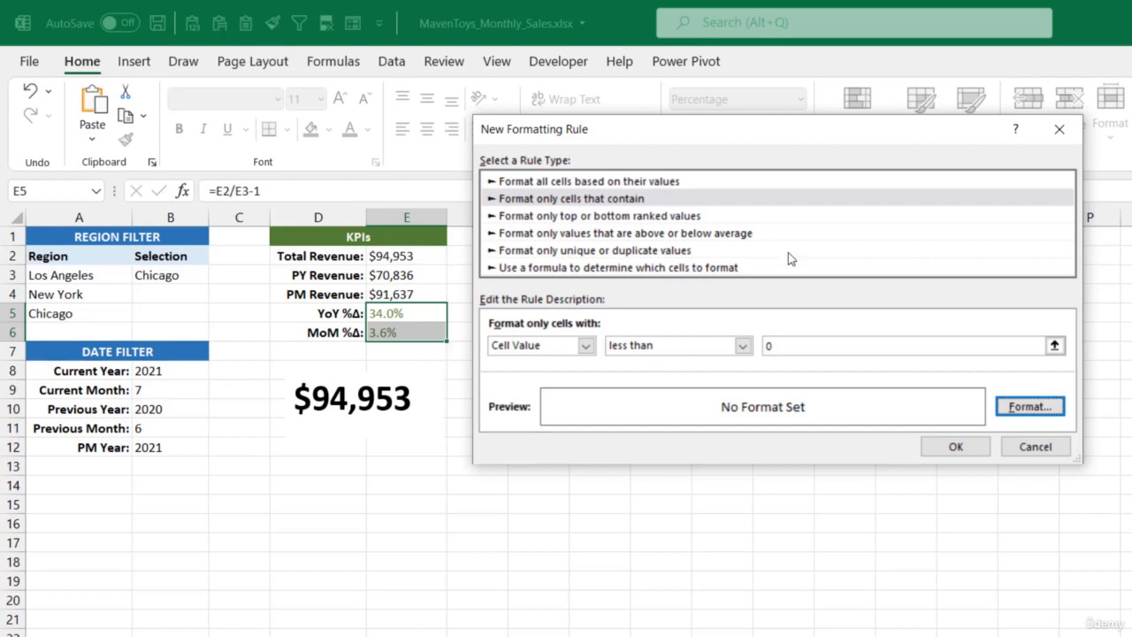
- Give the less-than-0 rule a red font colour and apply it to the YoY and MoM percentages
click(1029, 407)
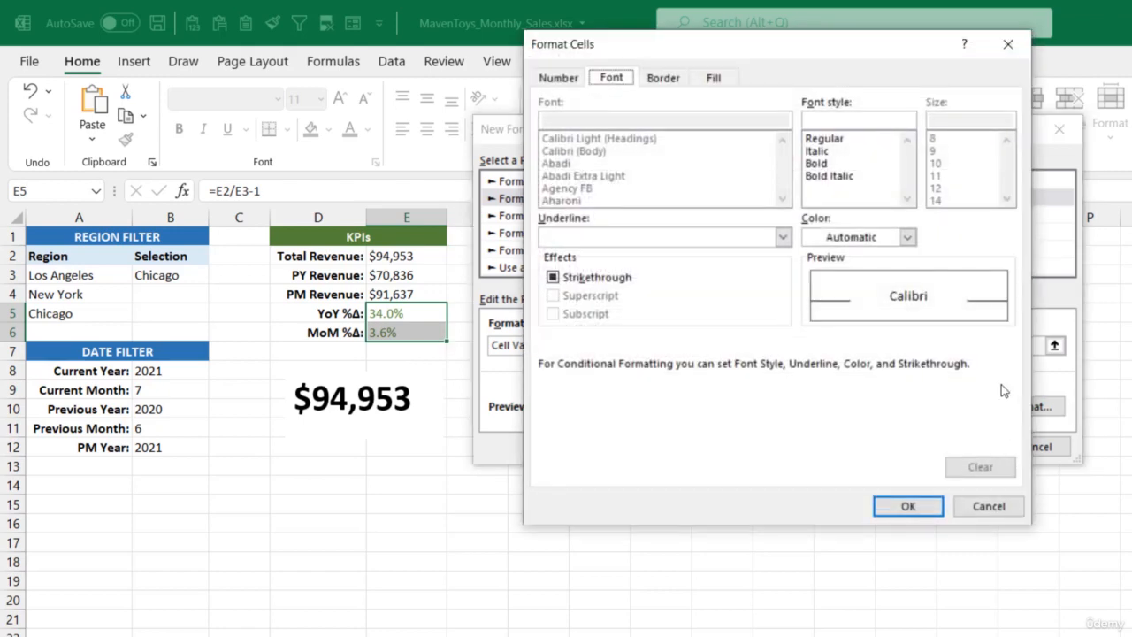
click(908, 237)
click(811, 442)
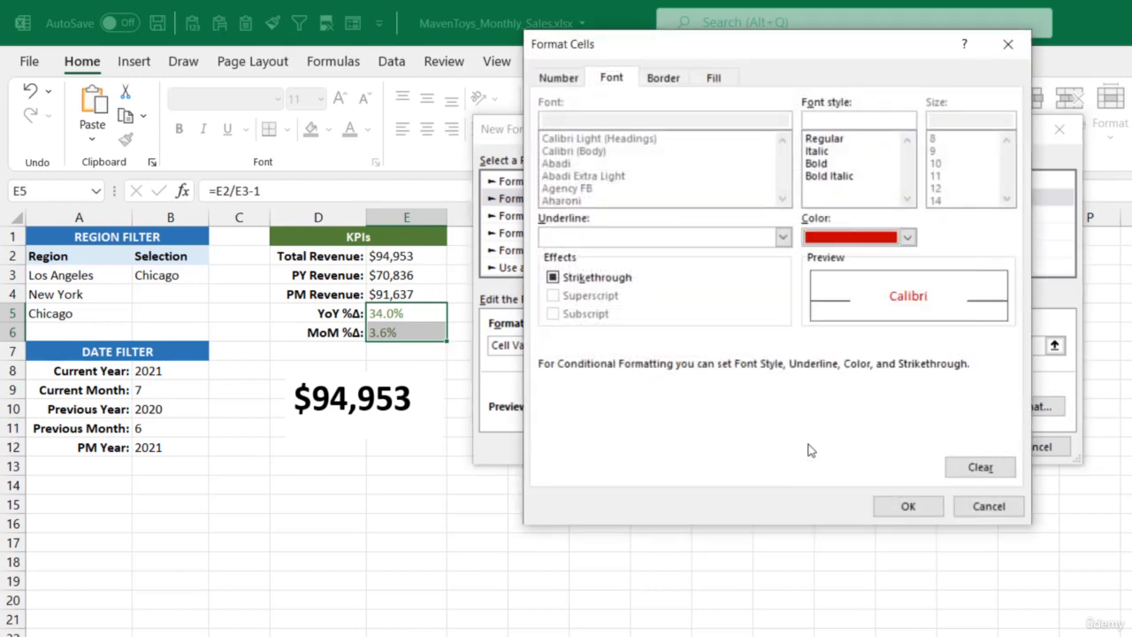
click(908, 506)
click(956, 452)
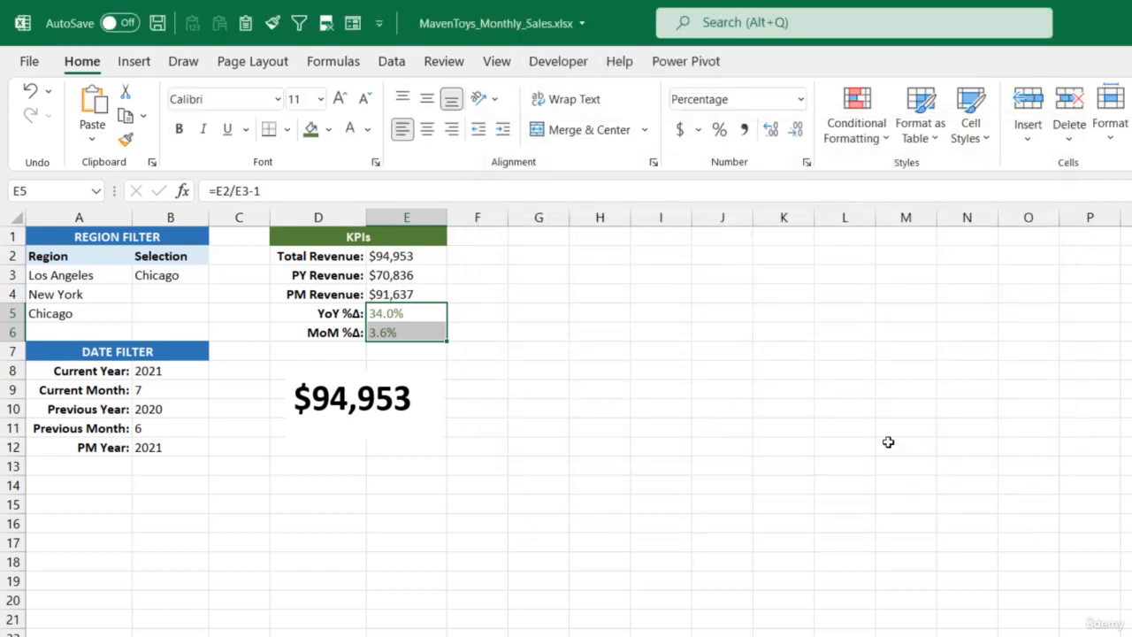
- Test the negative-value rule by entering -1% in the YoY %Δ cell E5, and undo the entry
click(418, 312)
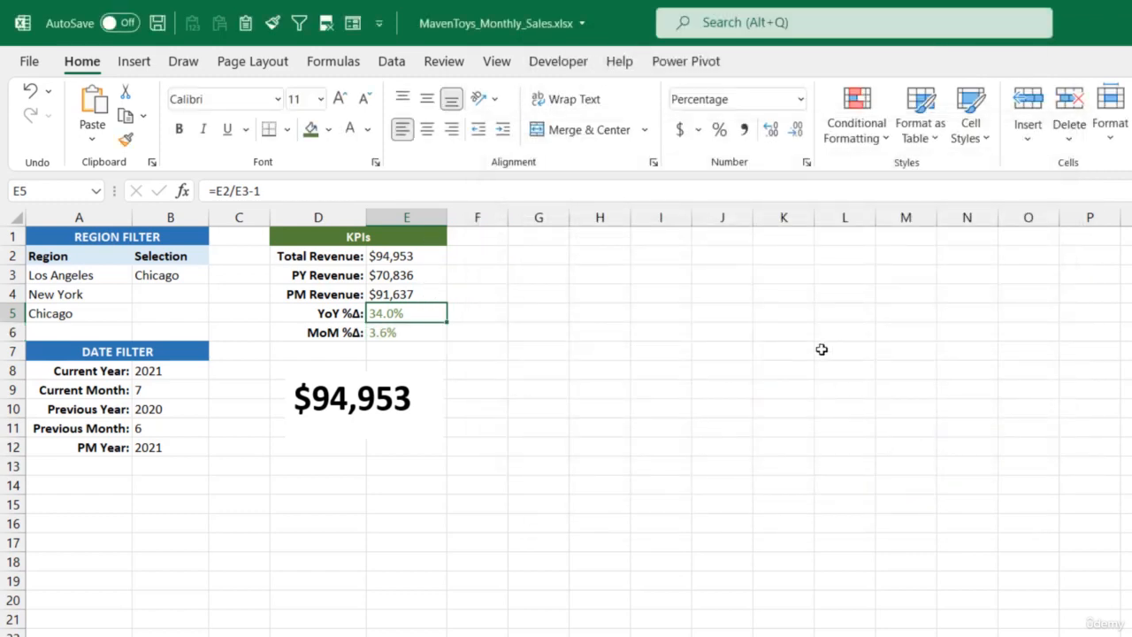
text(-1%)
key(Return)
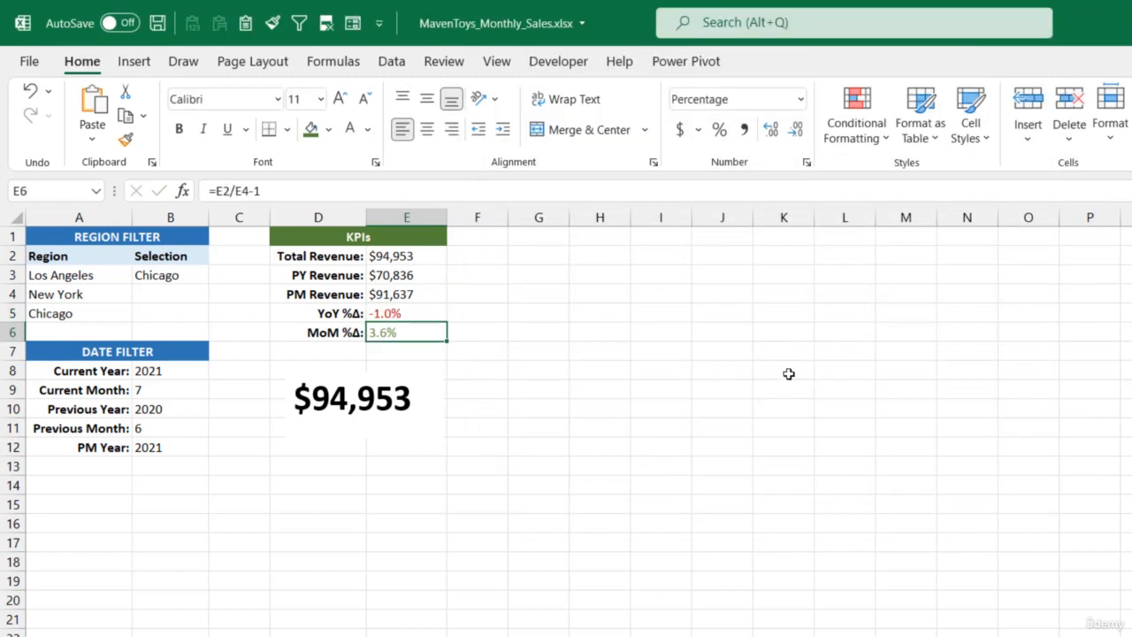
click(428, 316)
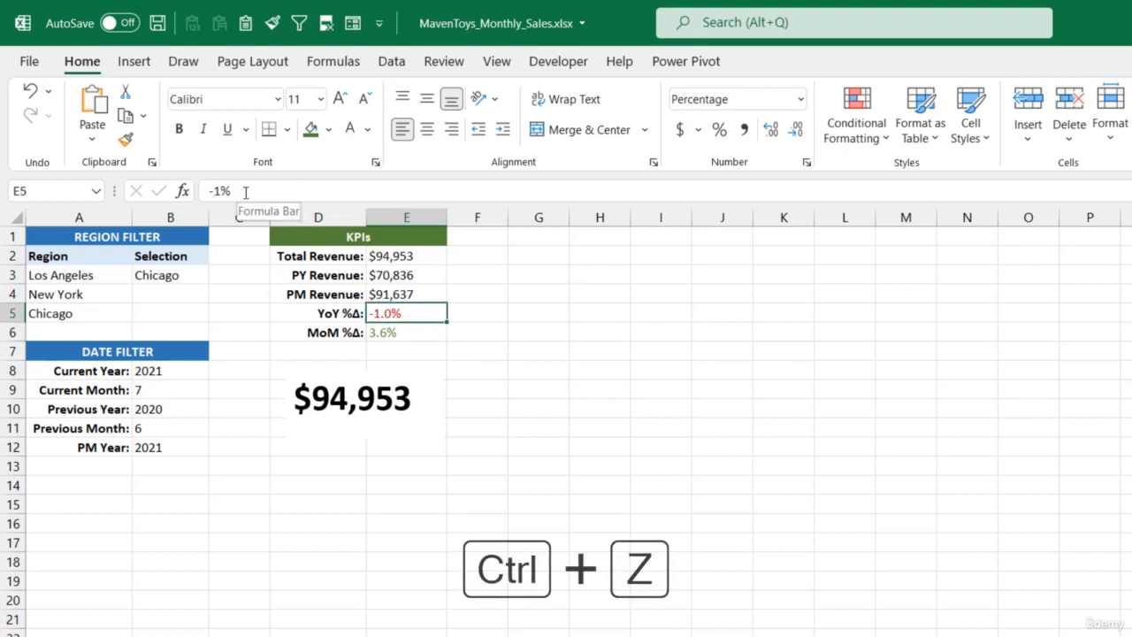
key(ctrl+z)
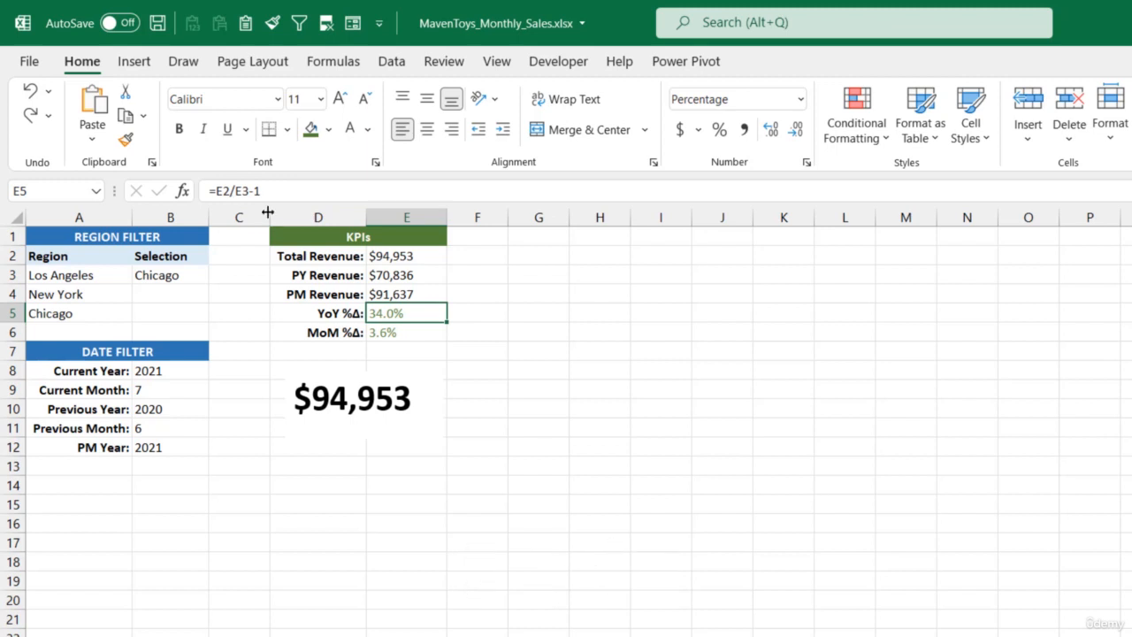
- Draw a second text box below the revenue text box, spanning roughly columns D to F and rows 13 to 16
click(134, 61)
click(243, 115)
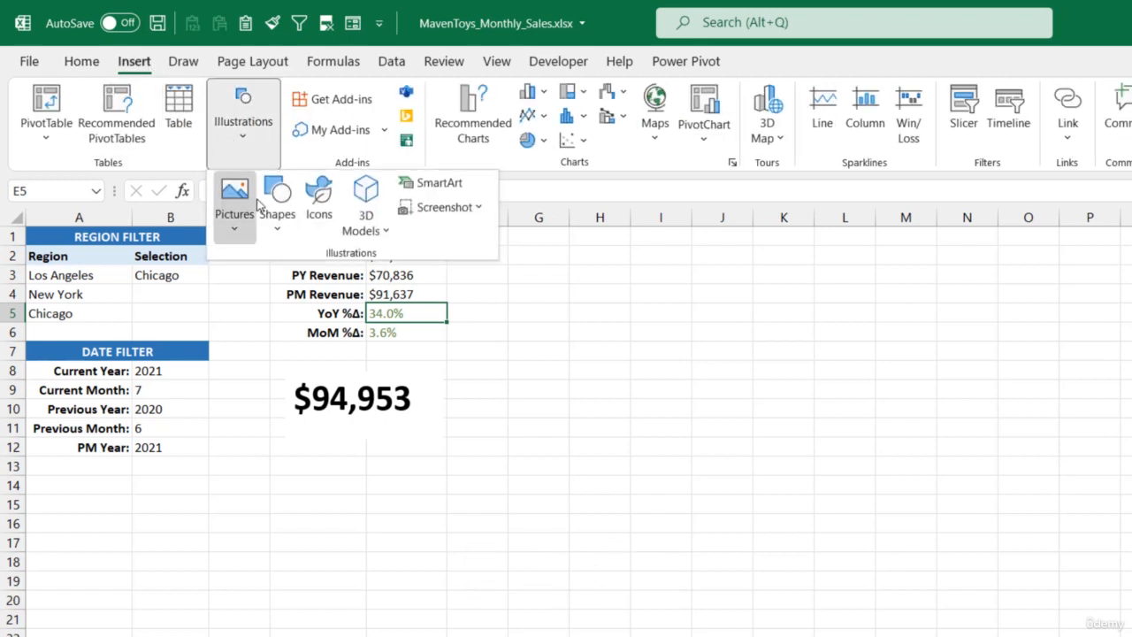
click(277, 197)
click(268, 283)
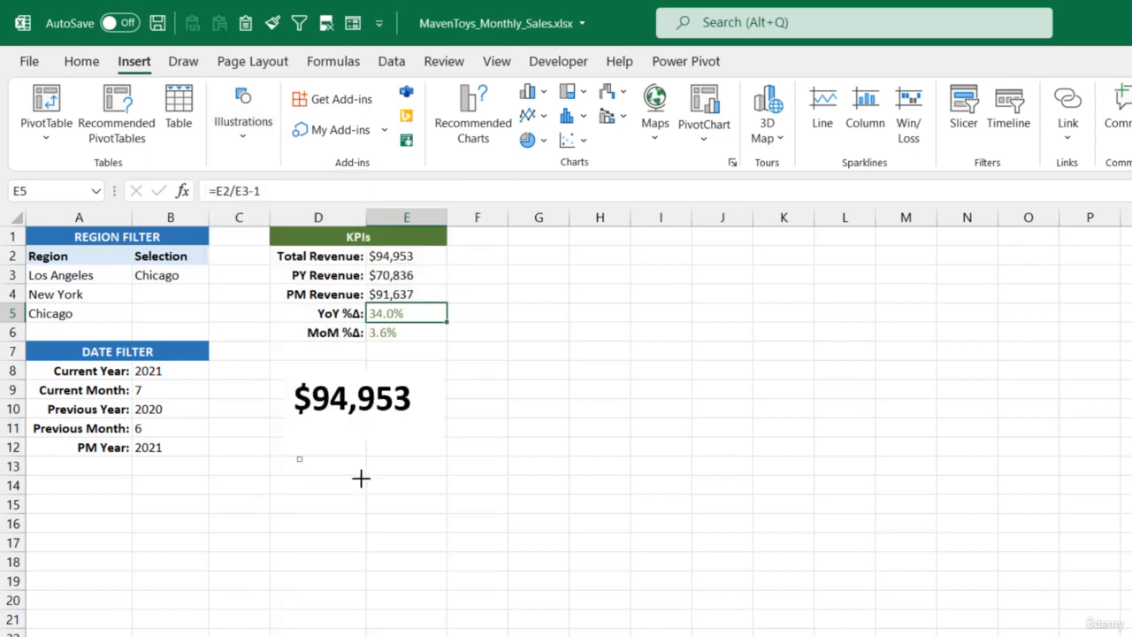
drag(361, 479, 510, 532)
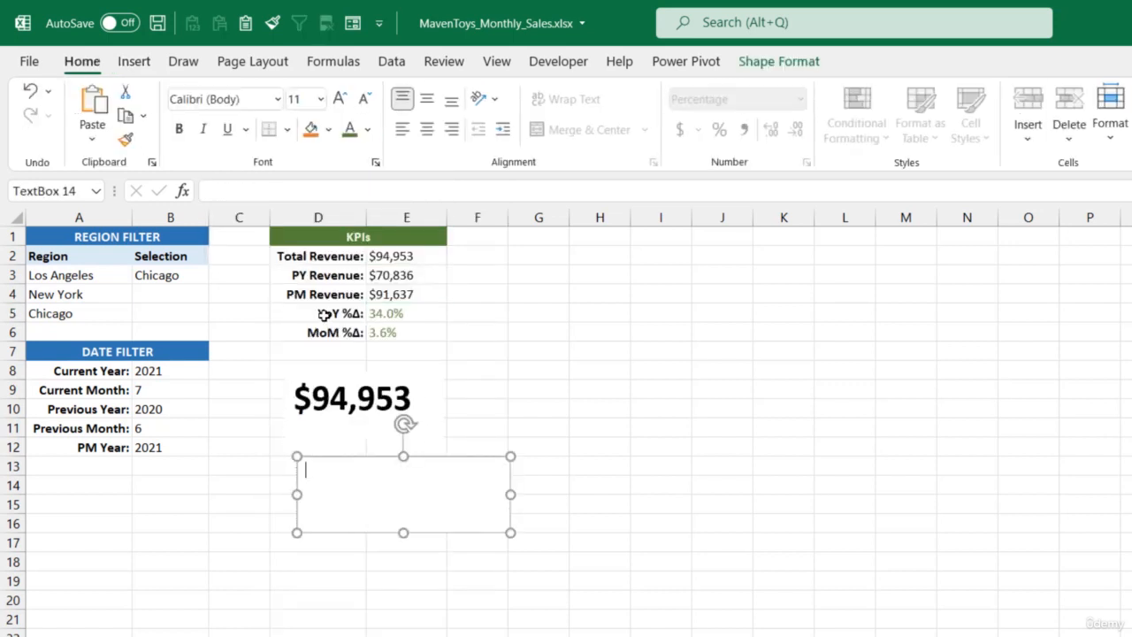
- Link the new text box to the YoY %Δ value with the formula =$E$5
click(256, 196)
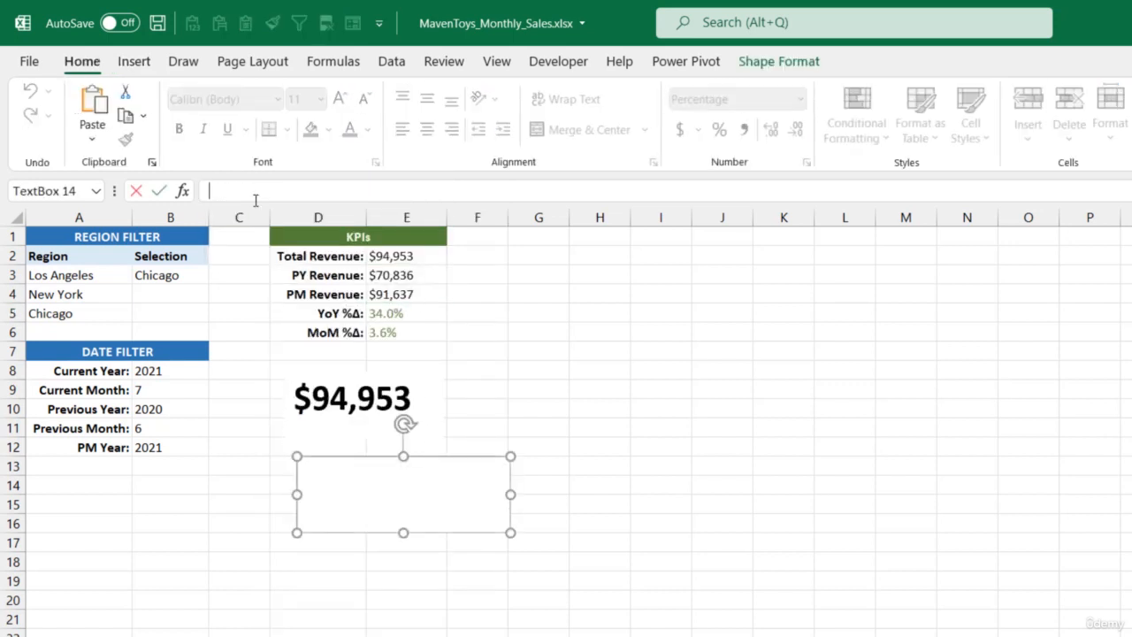
text(=)
click(416, 312)
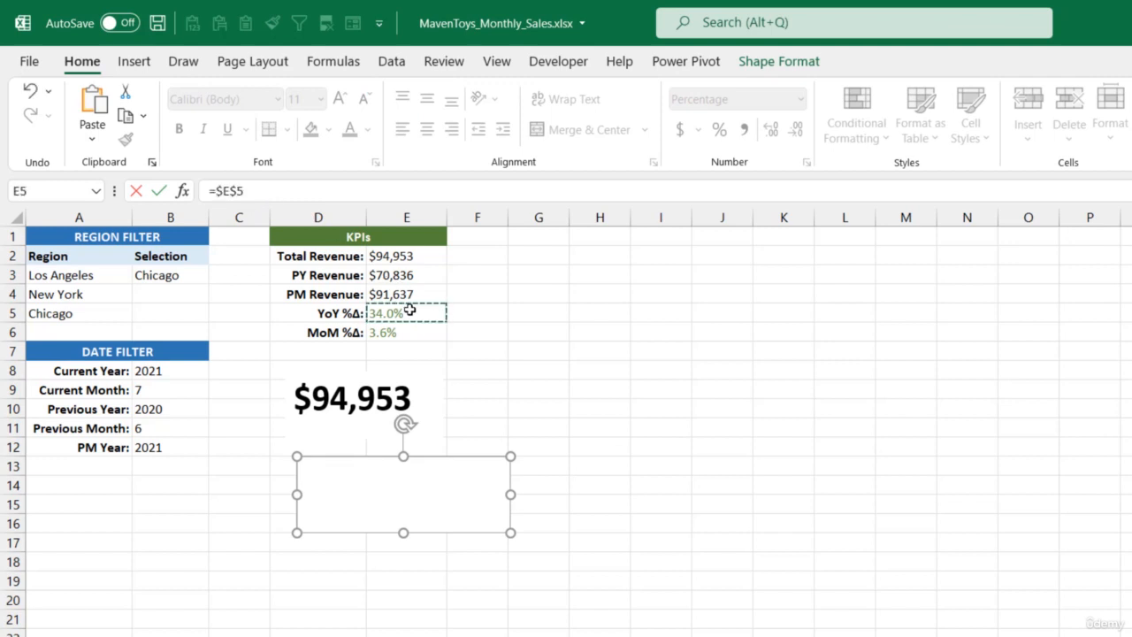
key(Return)
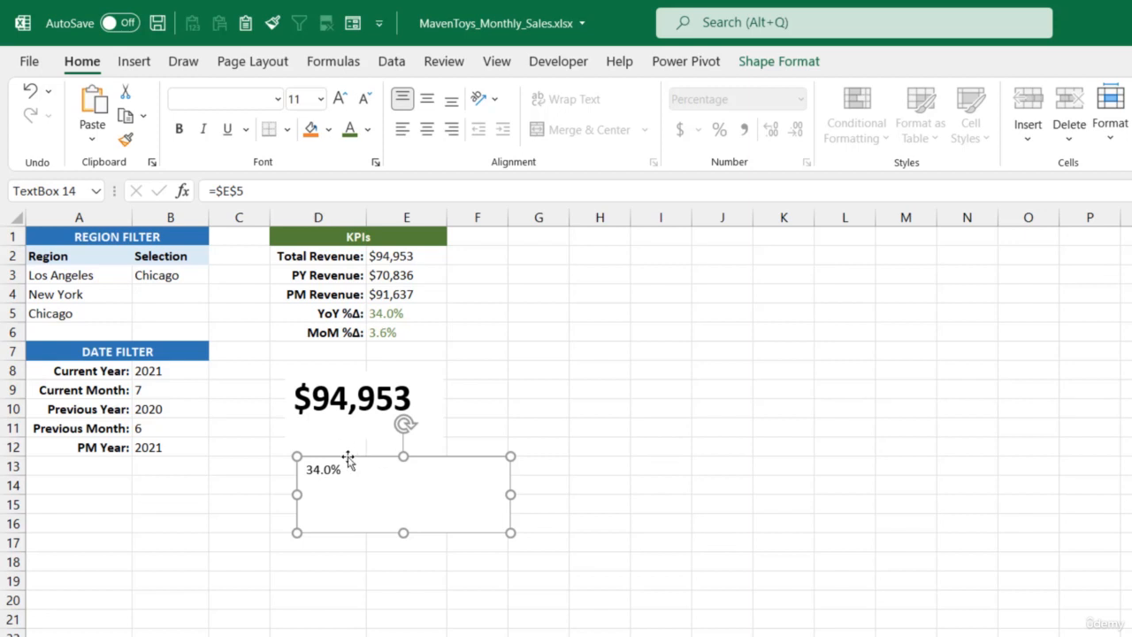
- Change the font colour of the linked YoY text box to dark green
click(368, 129)
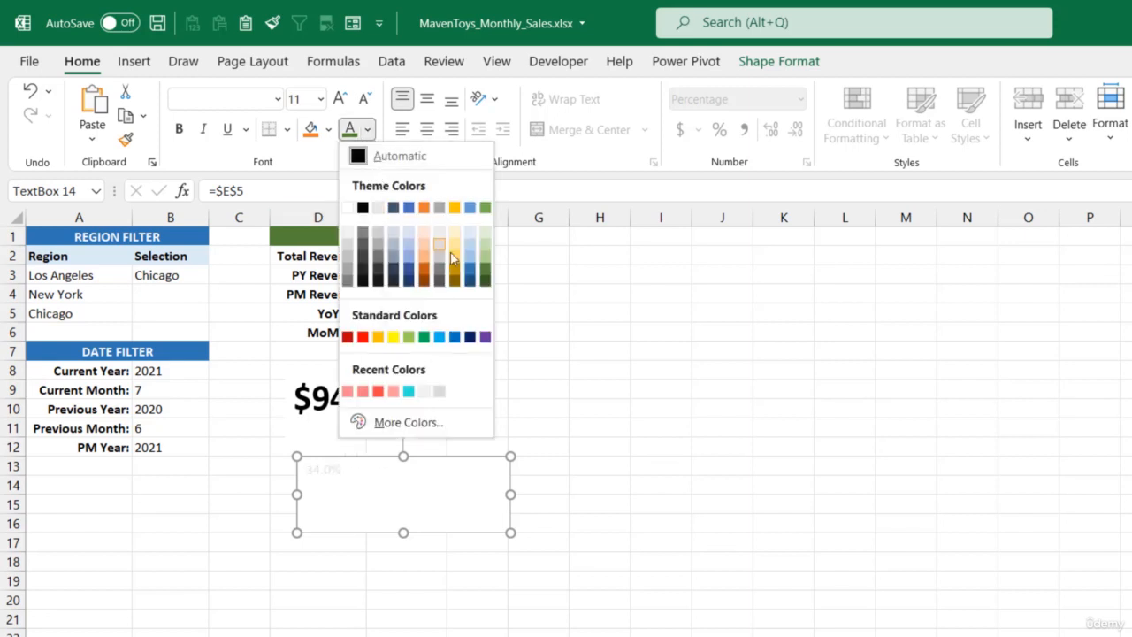
click(485, 275)
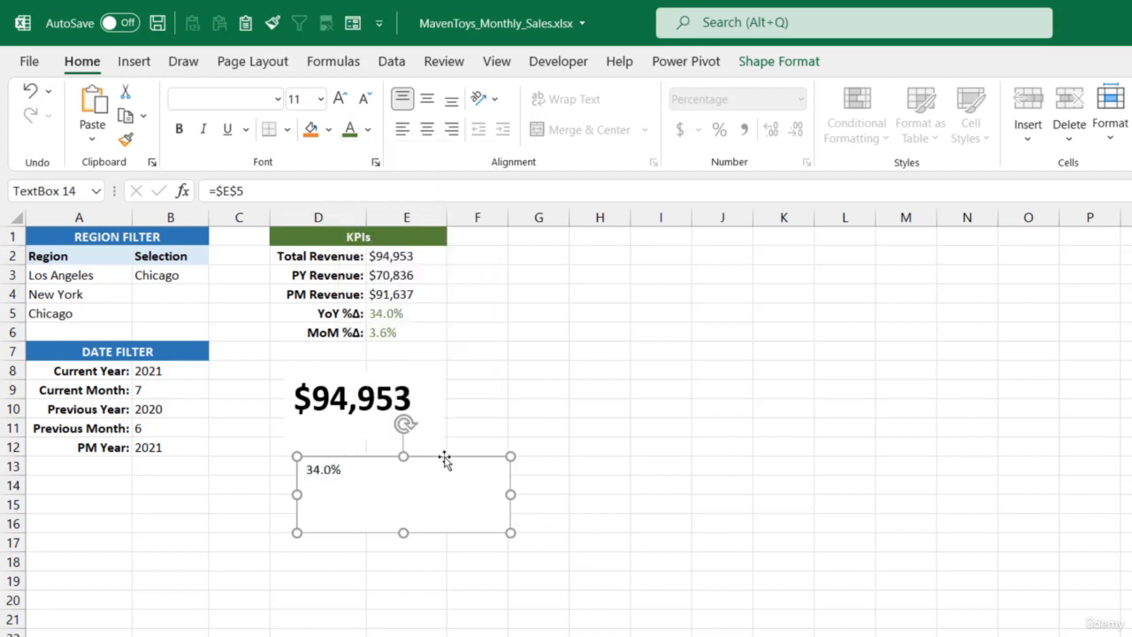
click(368, 129)
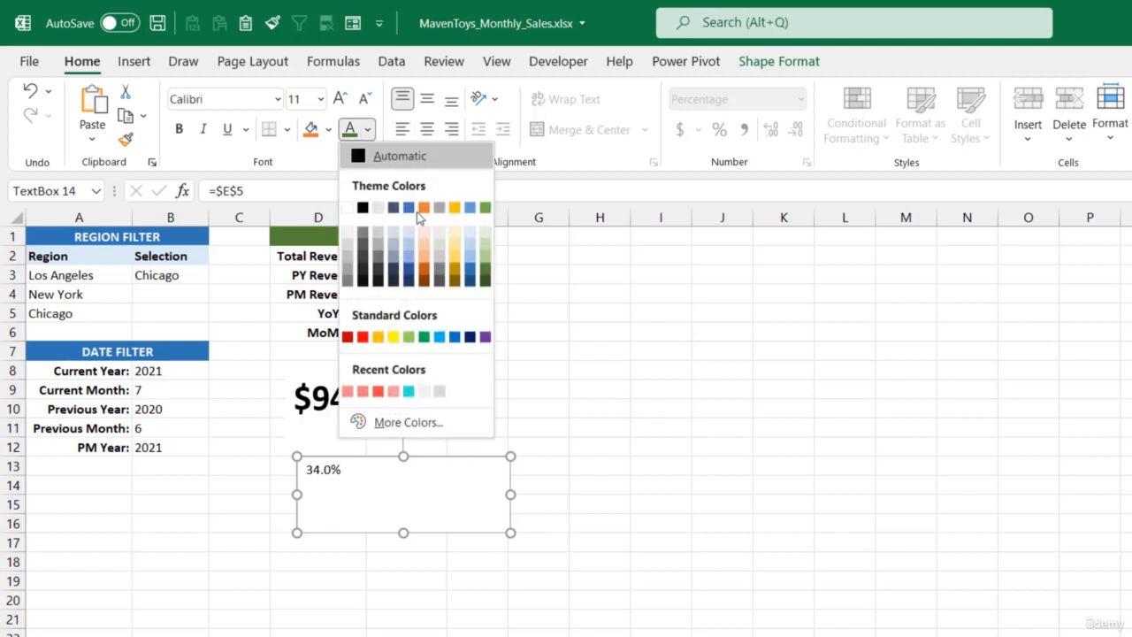
click(485, 274)
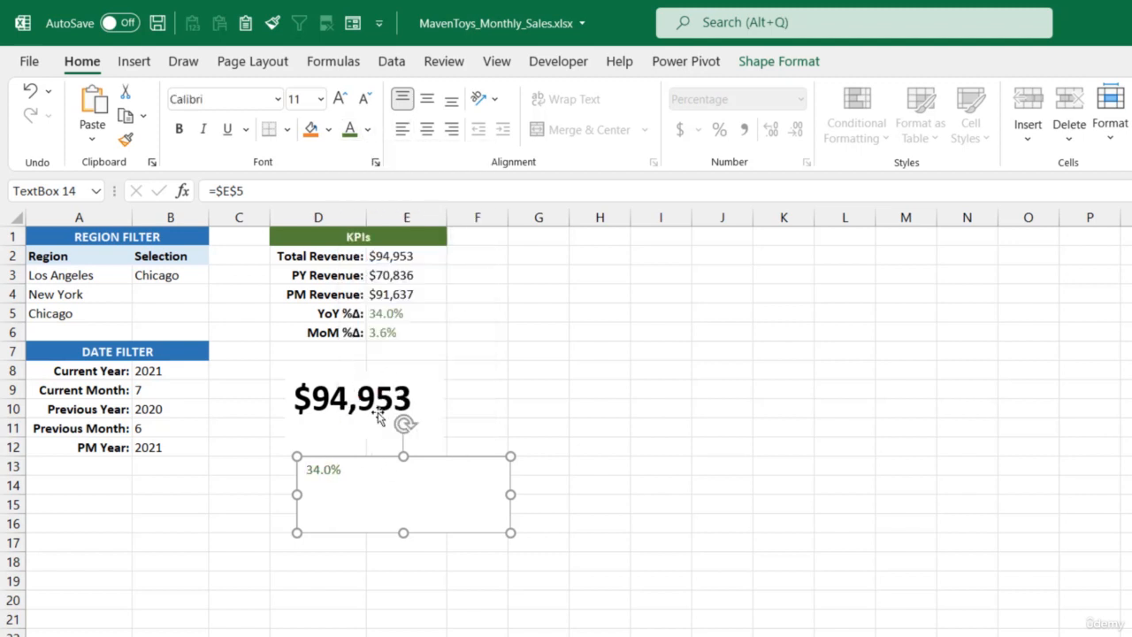
- Enter -1% in cell E5 to test whether the linked text box follows the cell's conditional colour
click(386, 316)
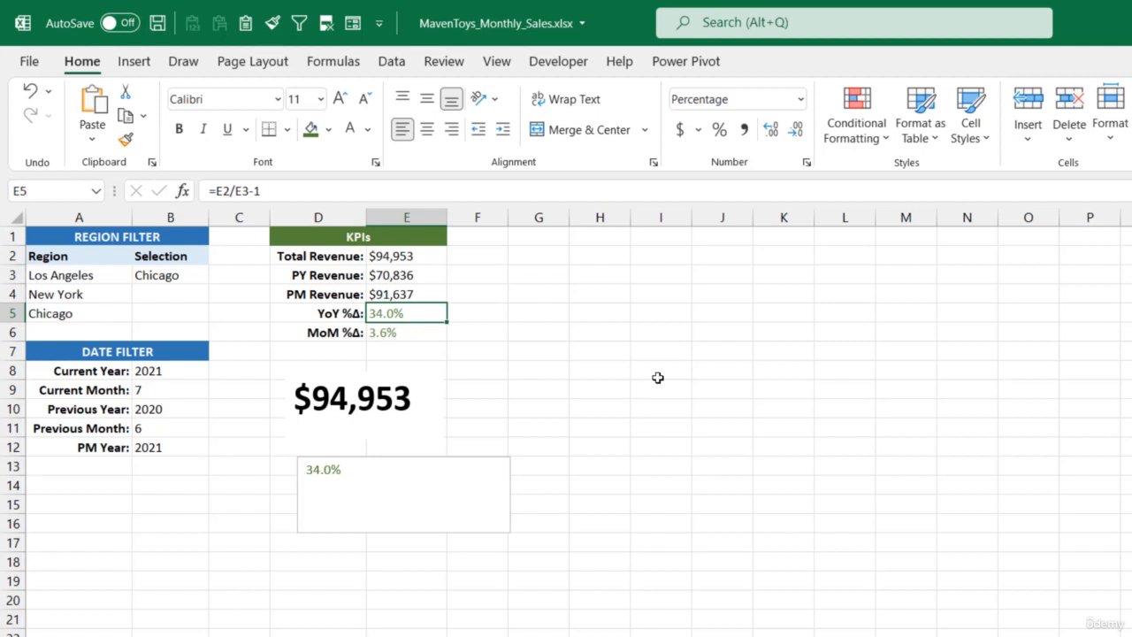
text(-1%)
key(Return)
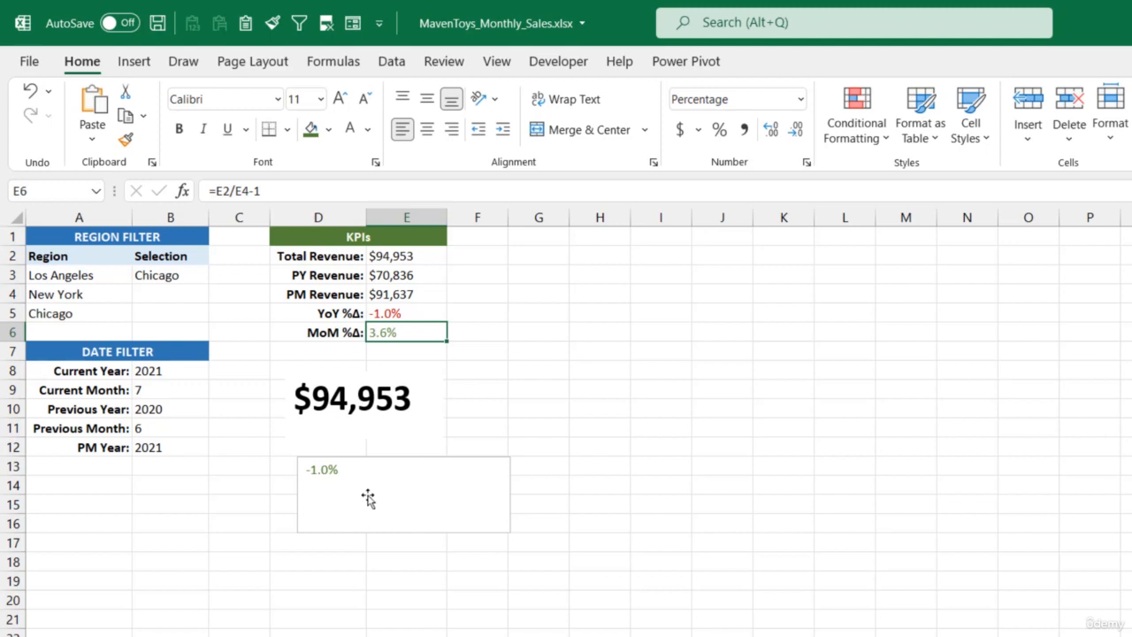
- Undo the -1% entry in E5 and delete the linked YoY text box
click(419, 458)
key(ctrl+z)
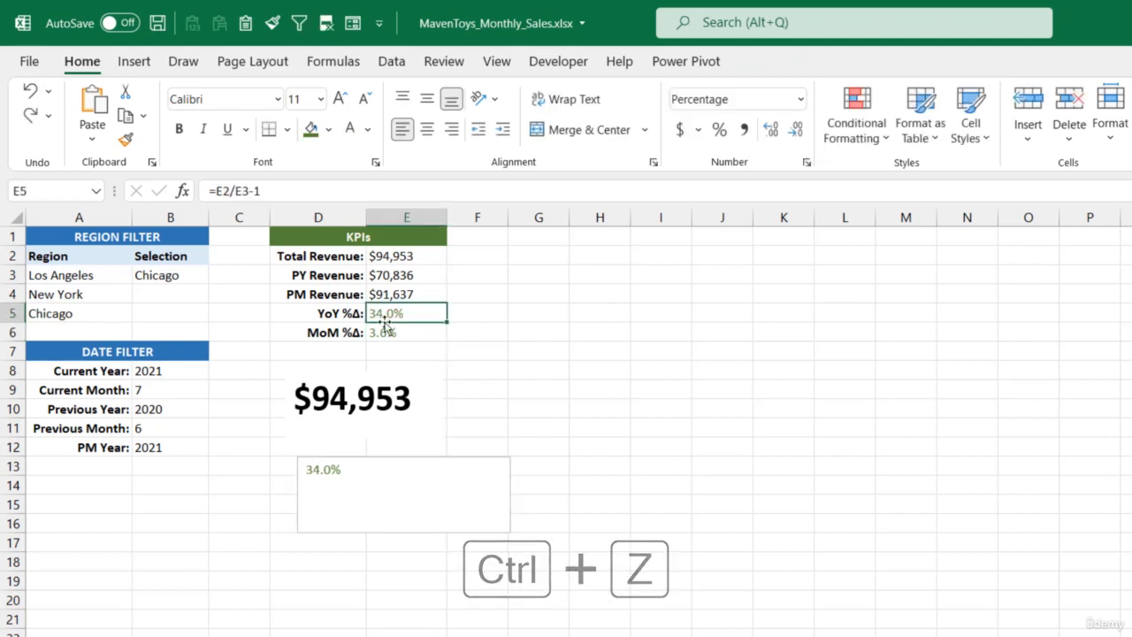
click(448, 459)
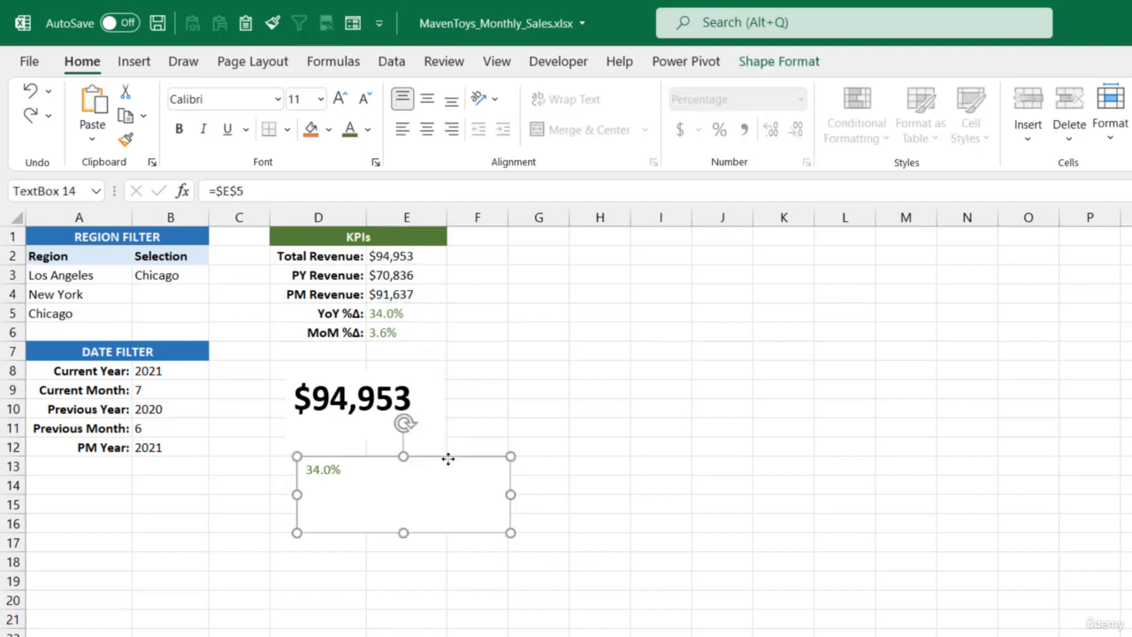
key(Delete)
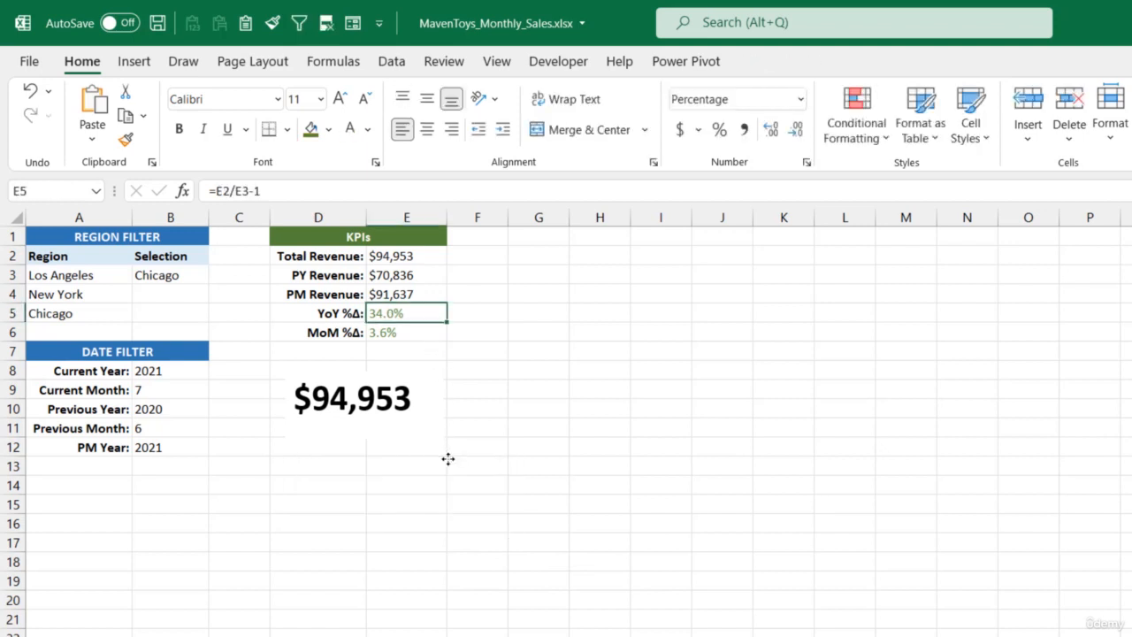